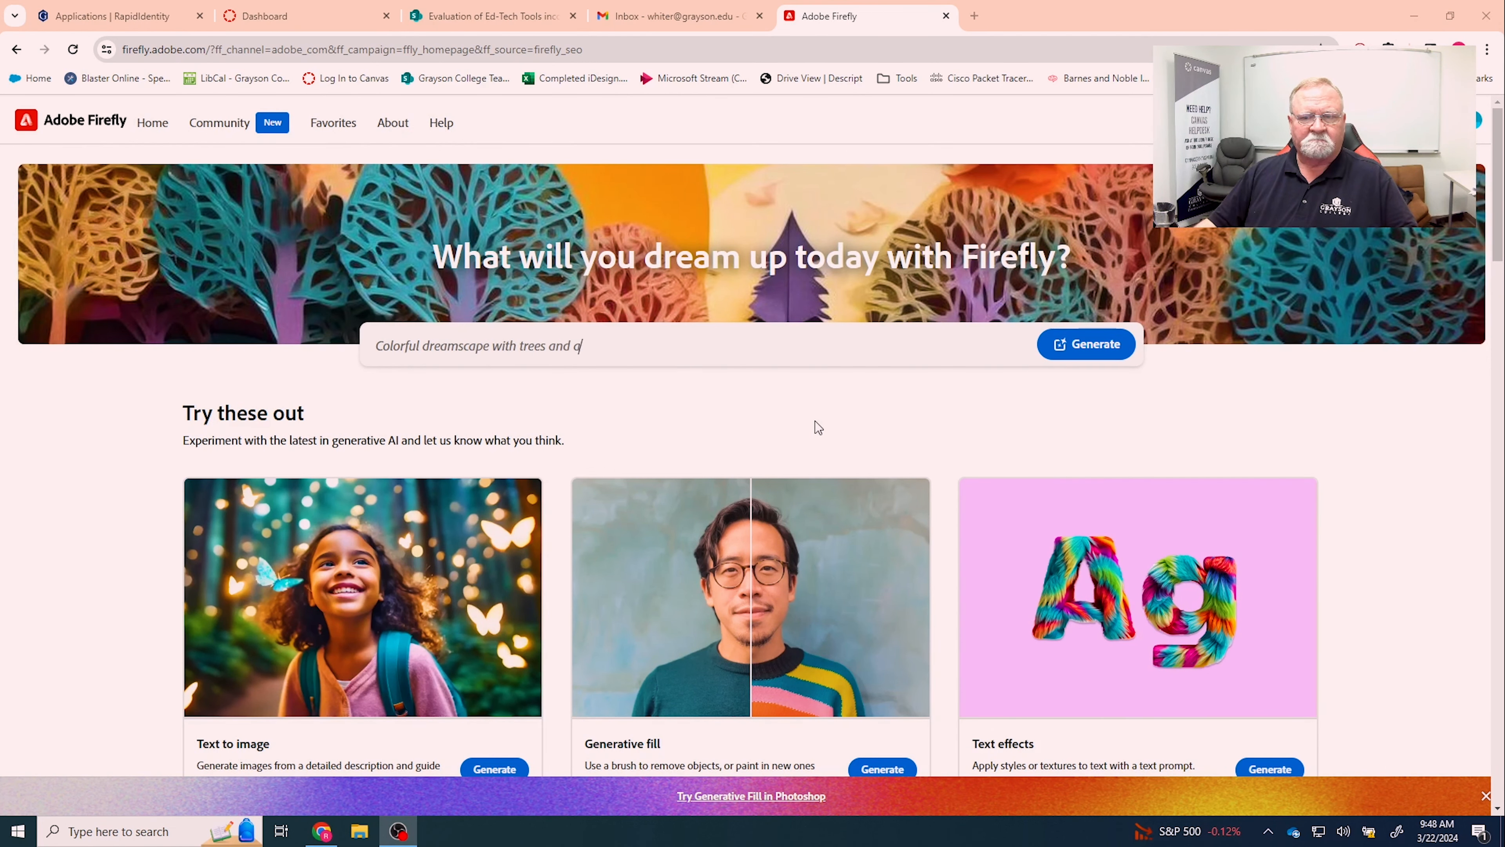
# Look through the generative features on the home page and open the Text to image generator.
pyautogui.scroll(-1, 815, 422)
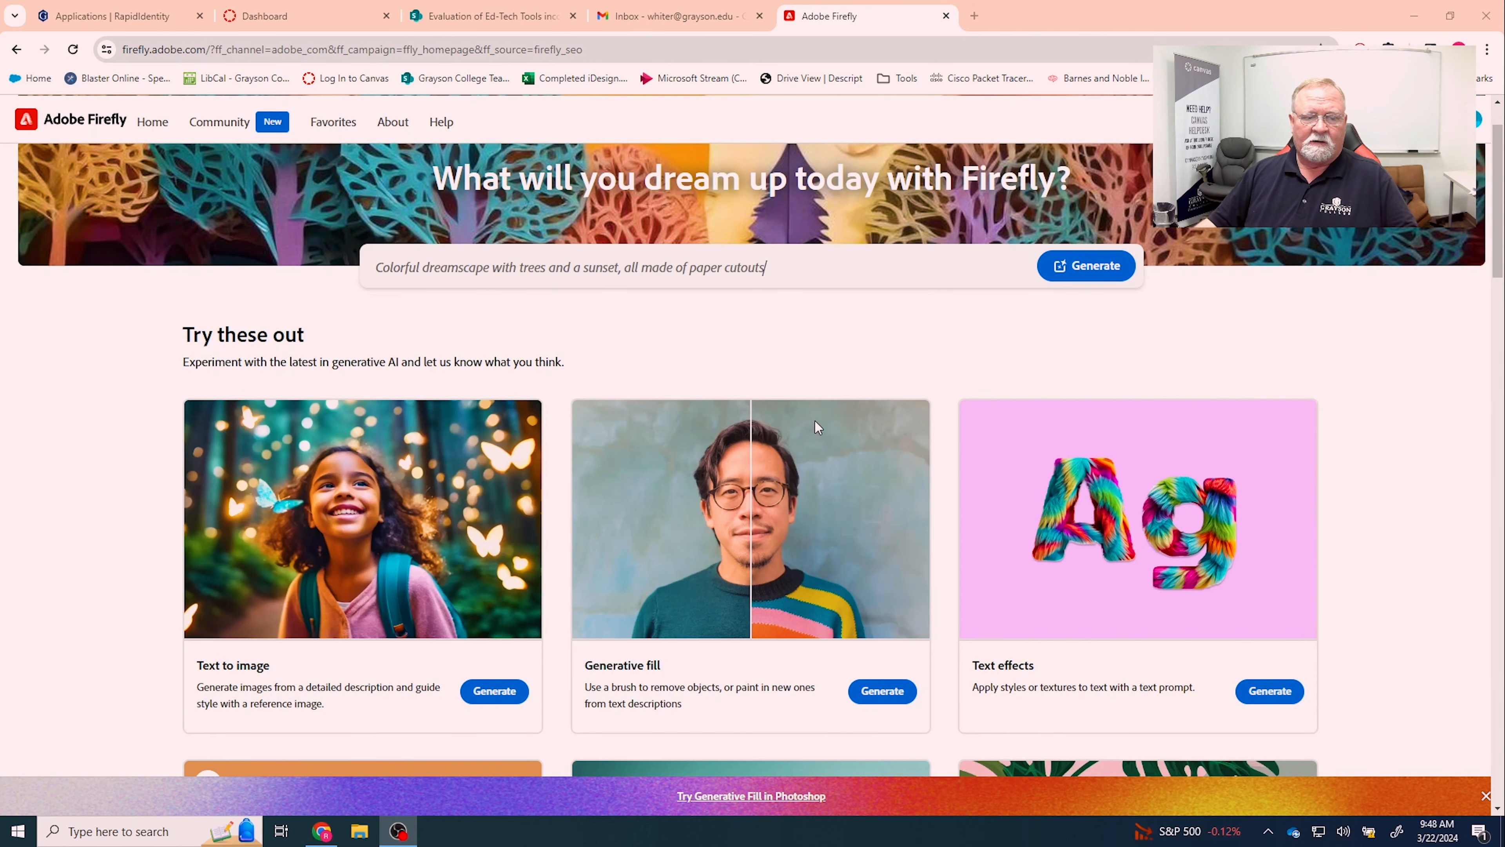
pyautogui.scroll(-6, 815, 421)
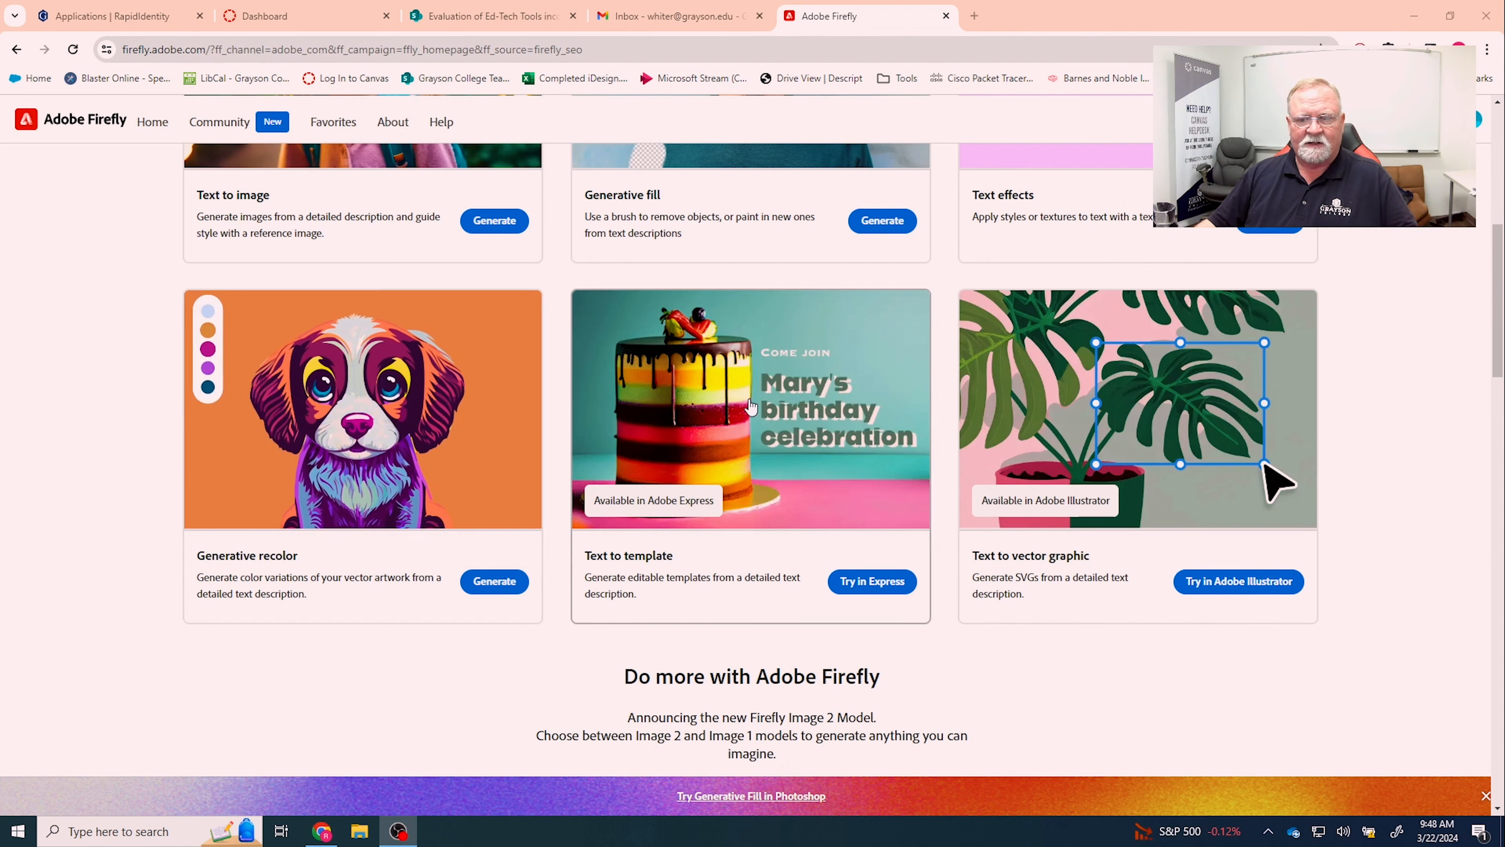
pyautogui.scroll(4, 750, 407)
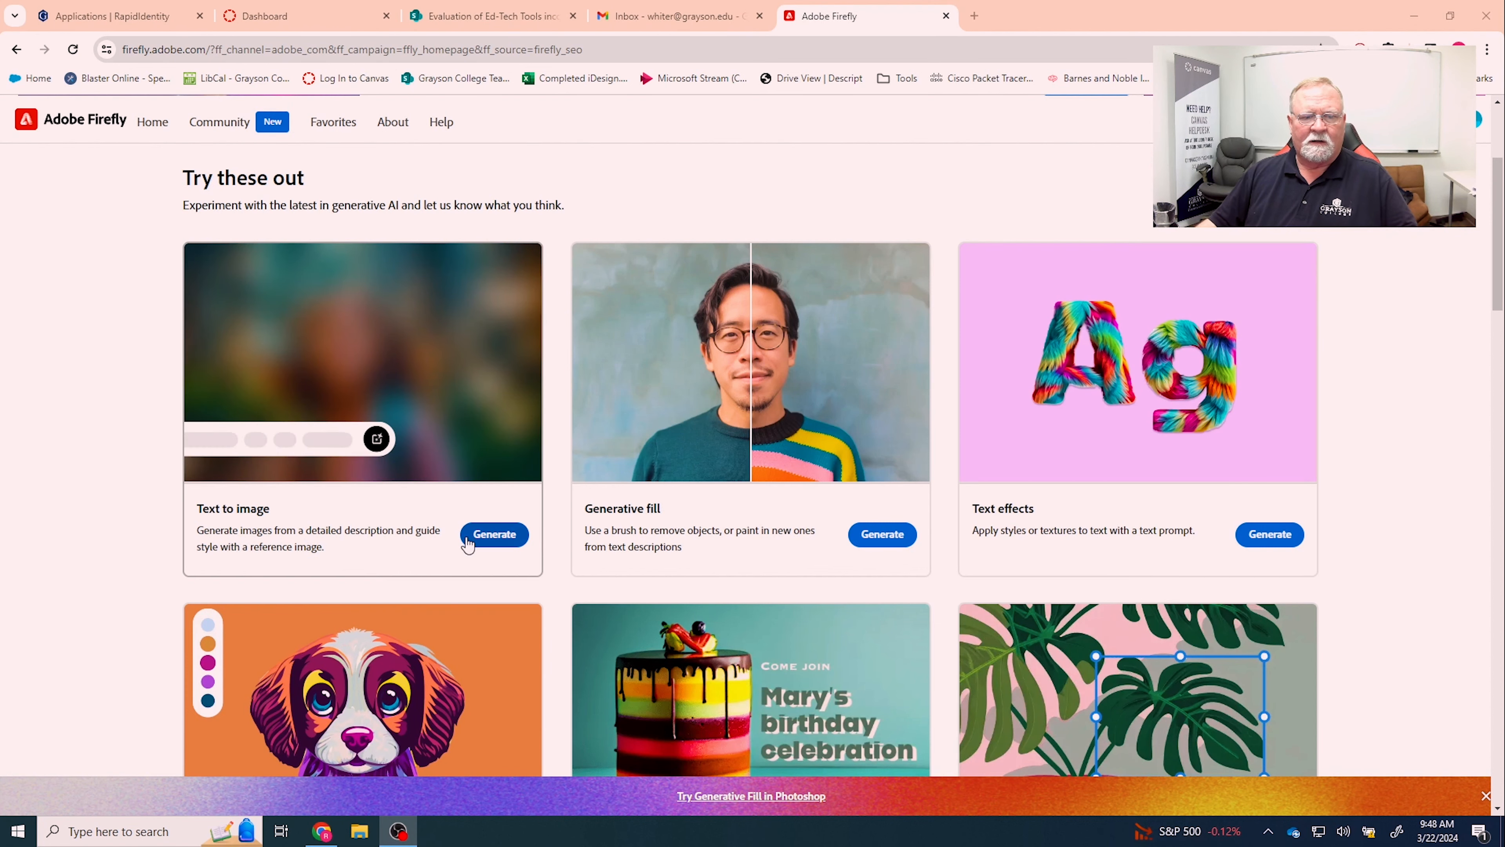
pyautogui.click(497, 534)
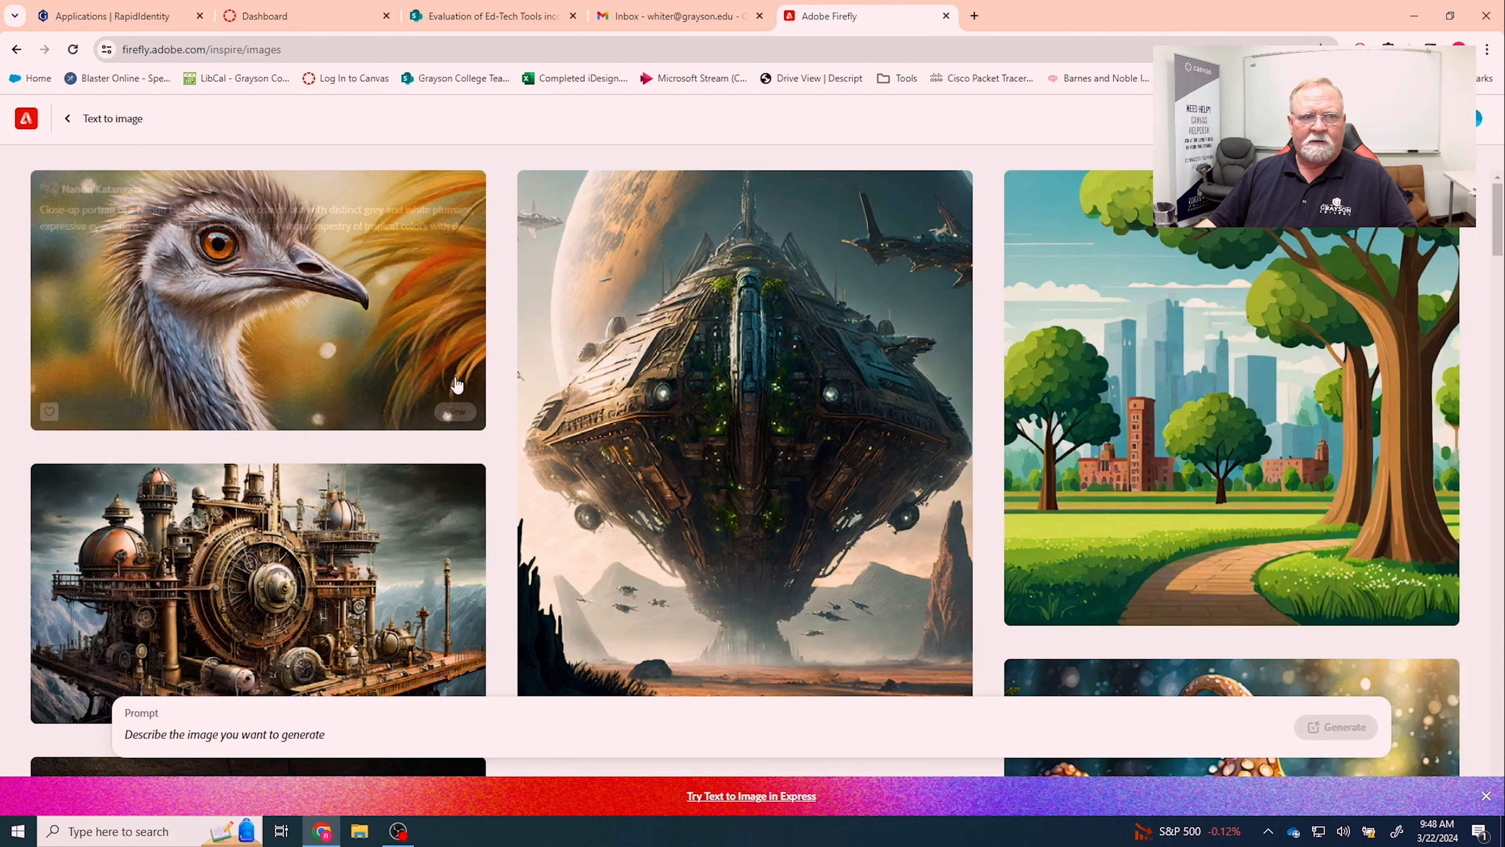
# Generate images from the prompt "Steampunk cabin in a fantasy forest.".
pyautogui.moveTo(369, 327)
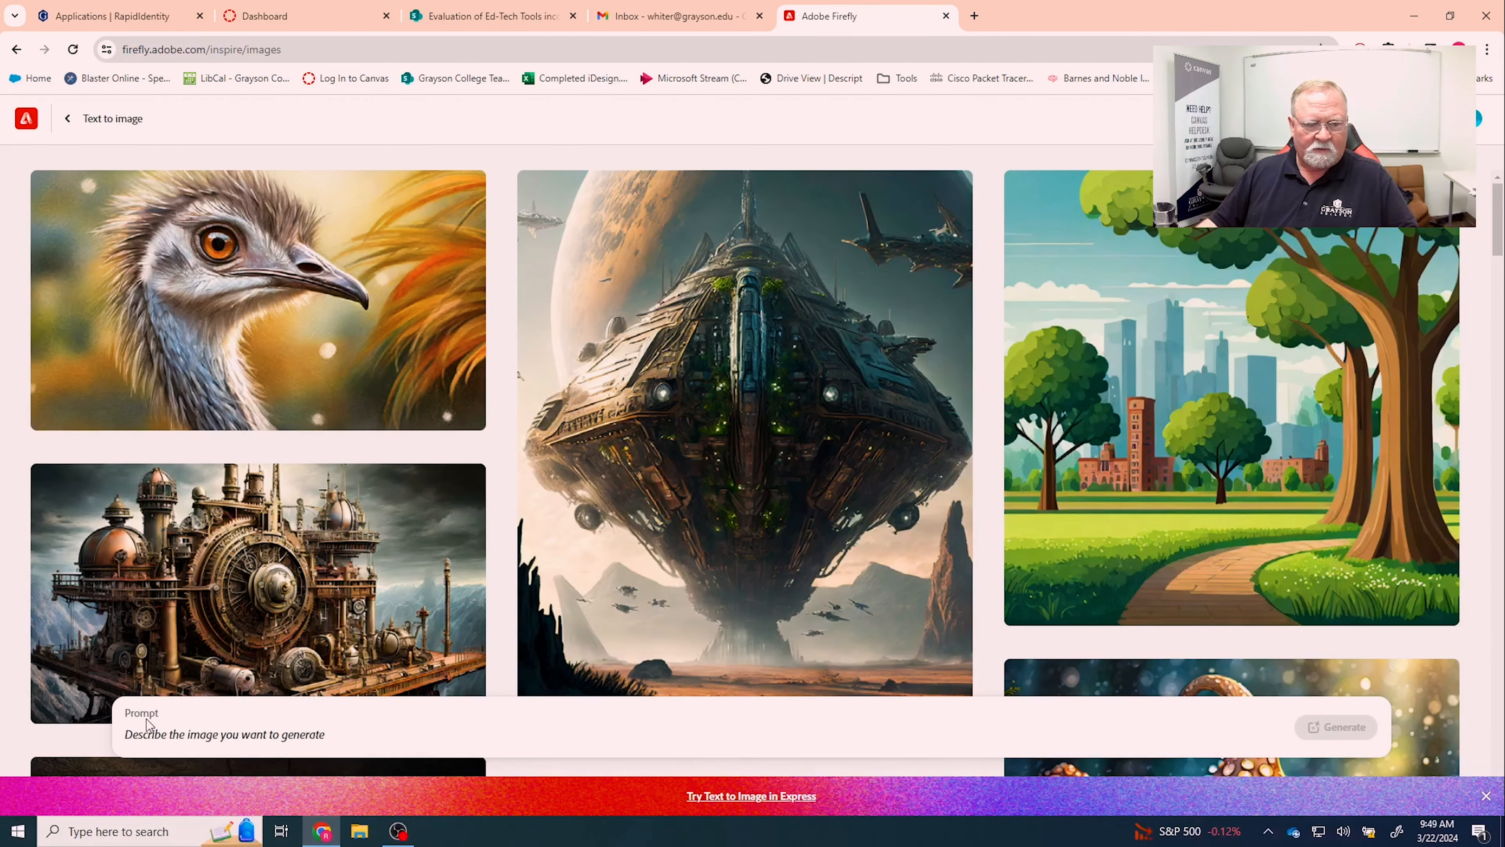
pyautogui.click(326, 734)
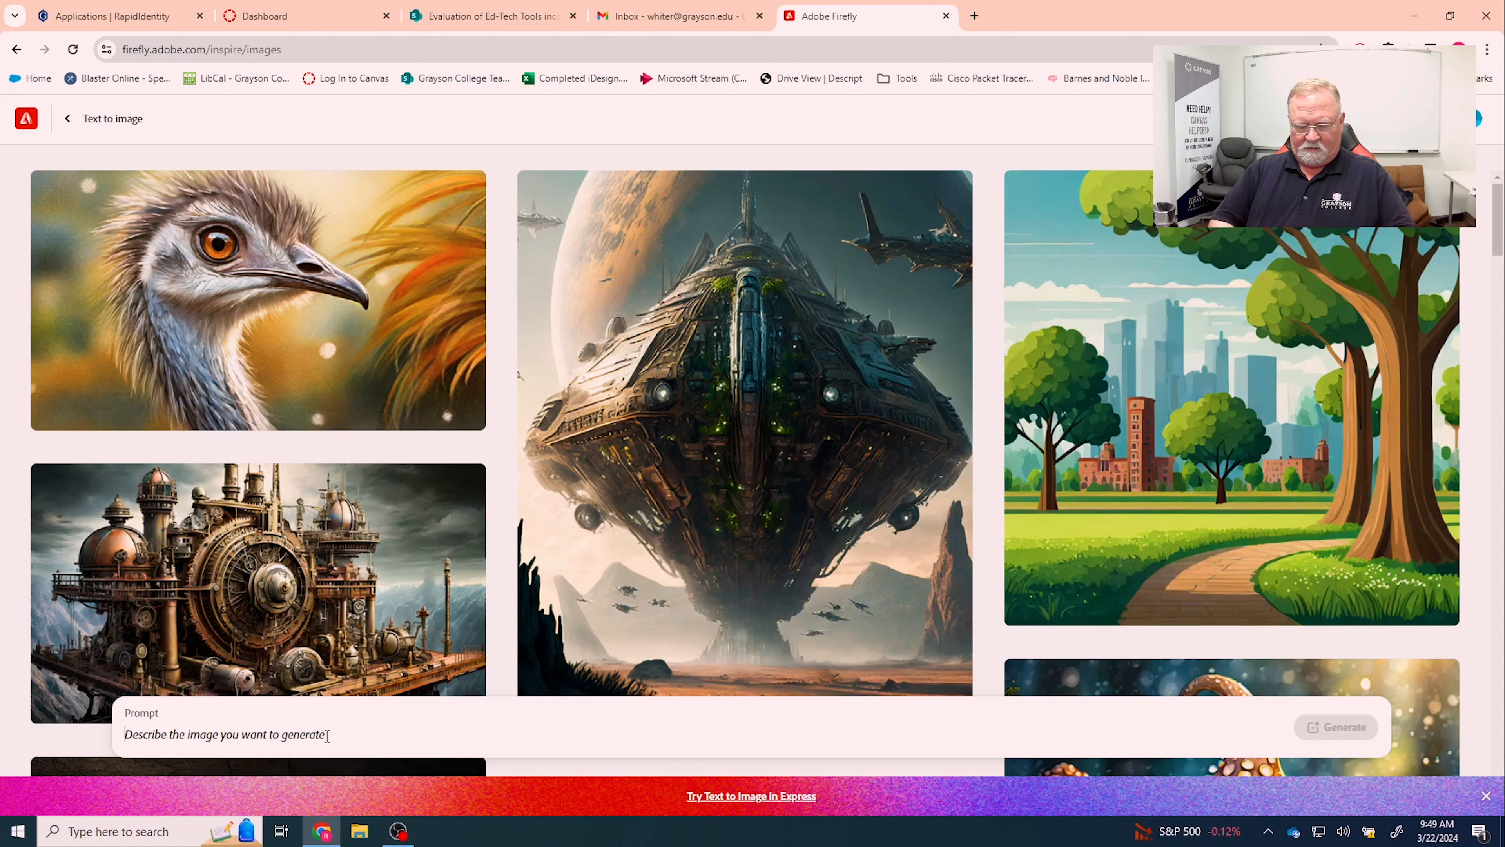
pyautogui.write('Steampun')
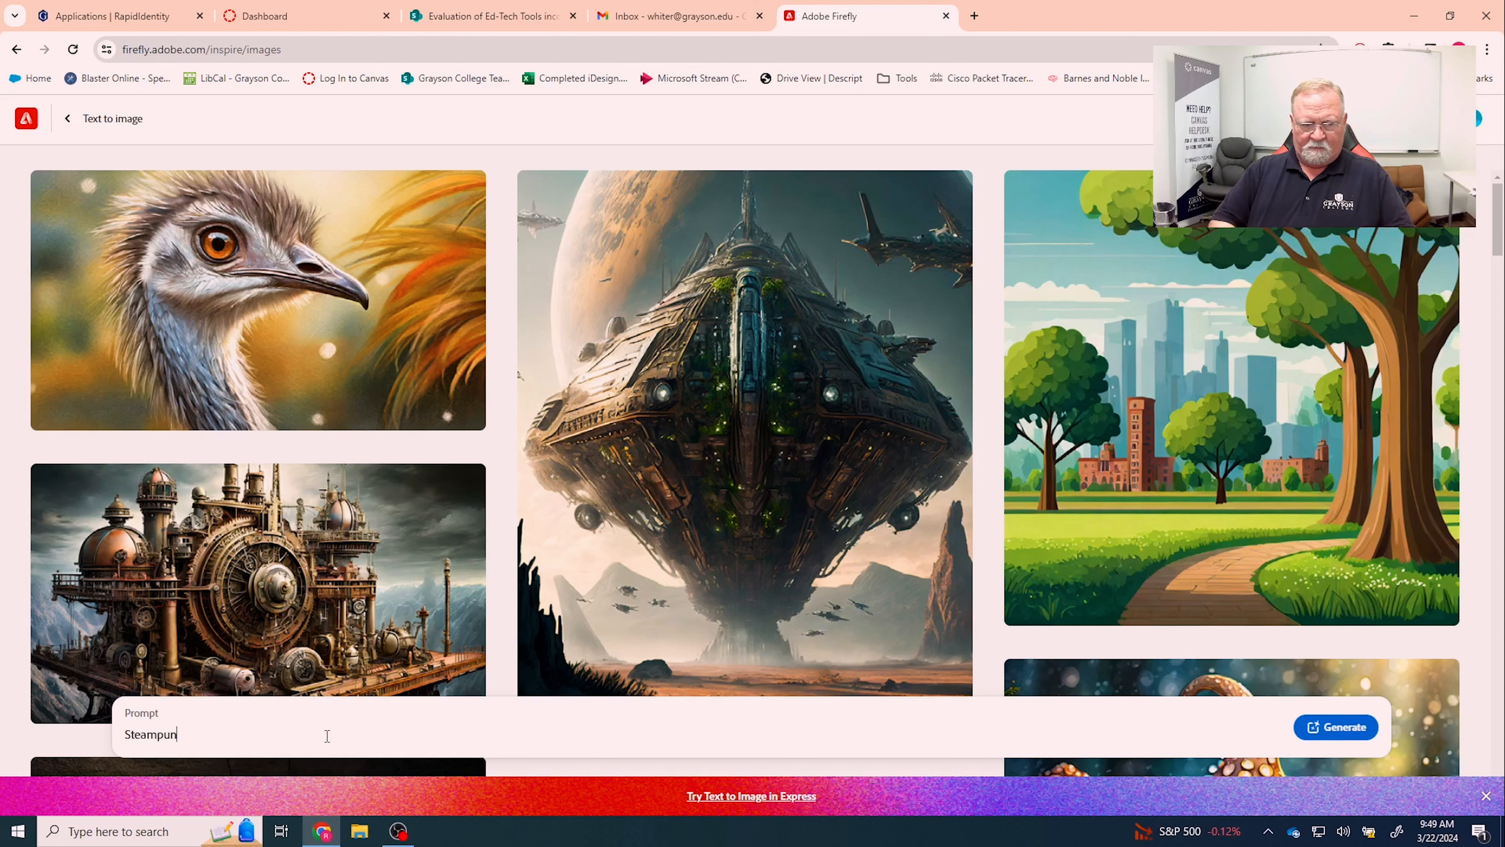
pyautogui.write('k cabin')
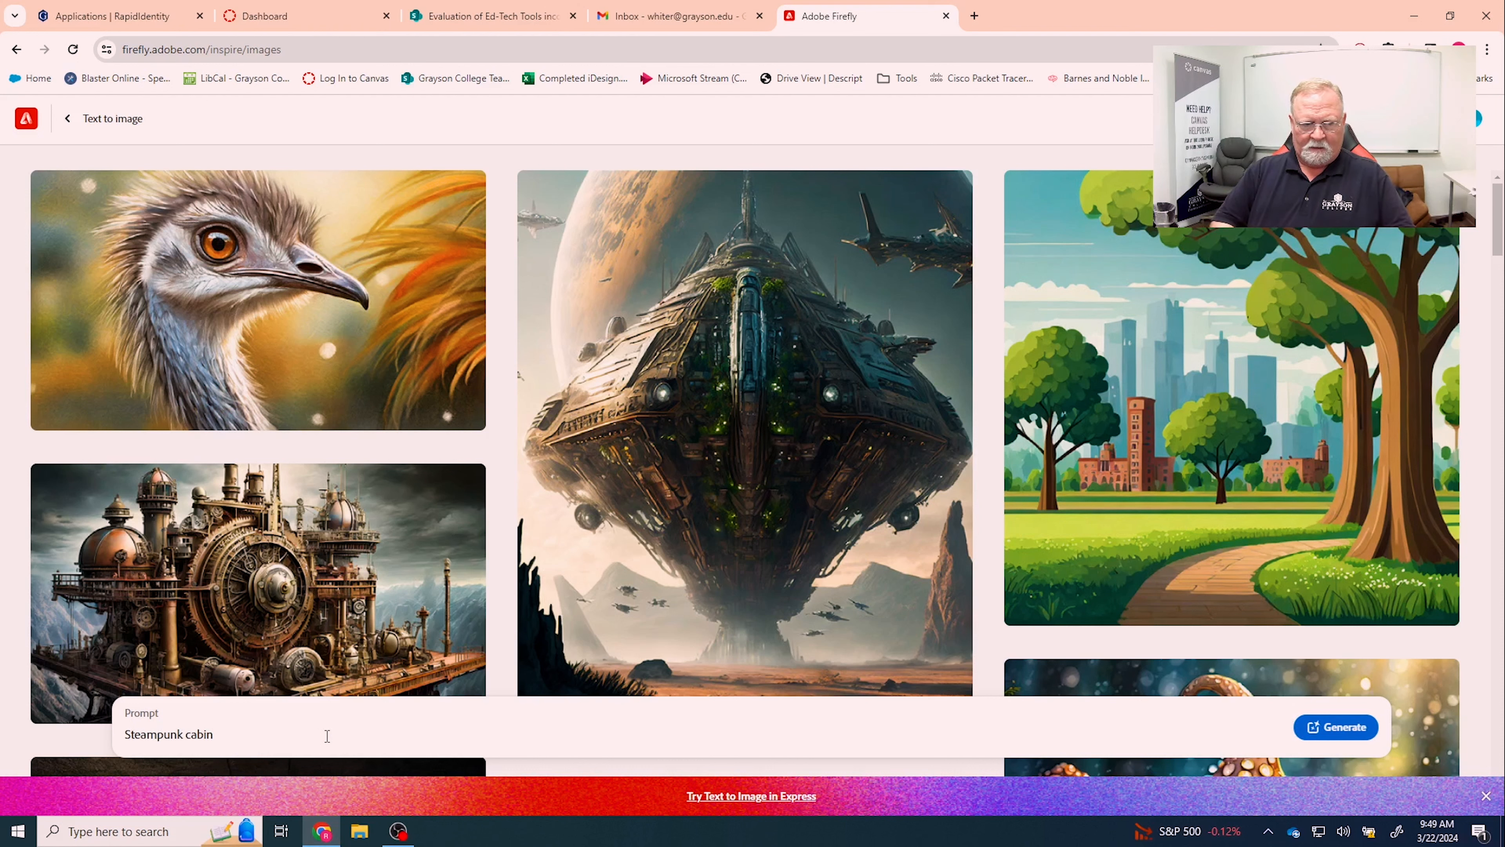
pyautogui.write(' in the woods')
pyautogui.press('BackSpace')
pyautogui.press('BackSpace')
pyautogui.press('BackSpace')
pyautogui.press('BackSpace')
pyautogui.press('BackSpace')
pyautogui.press('BackSpace')
pyautogui.press('BackSpace')
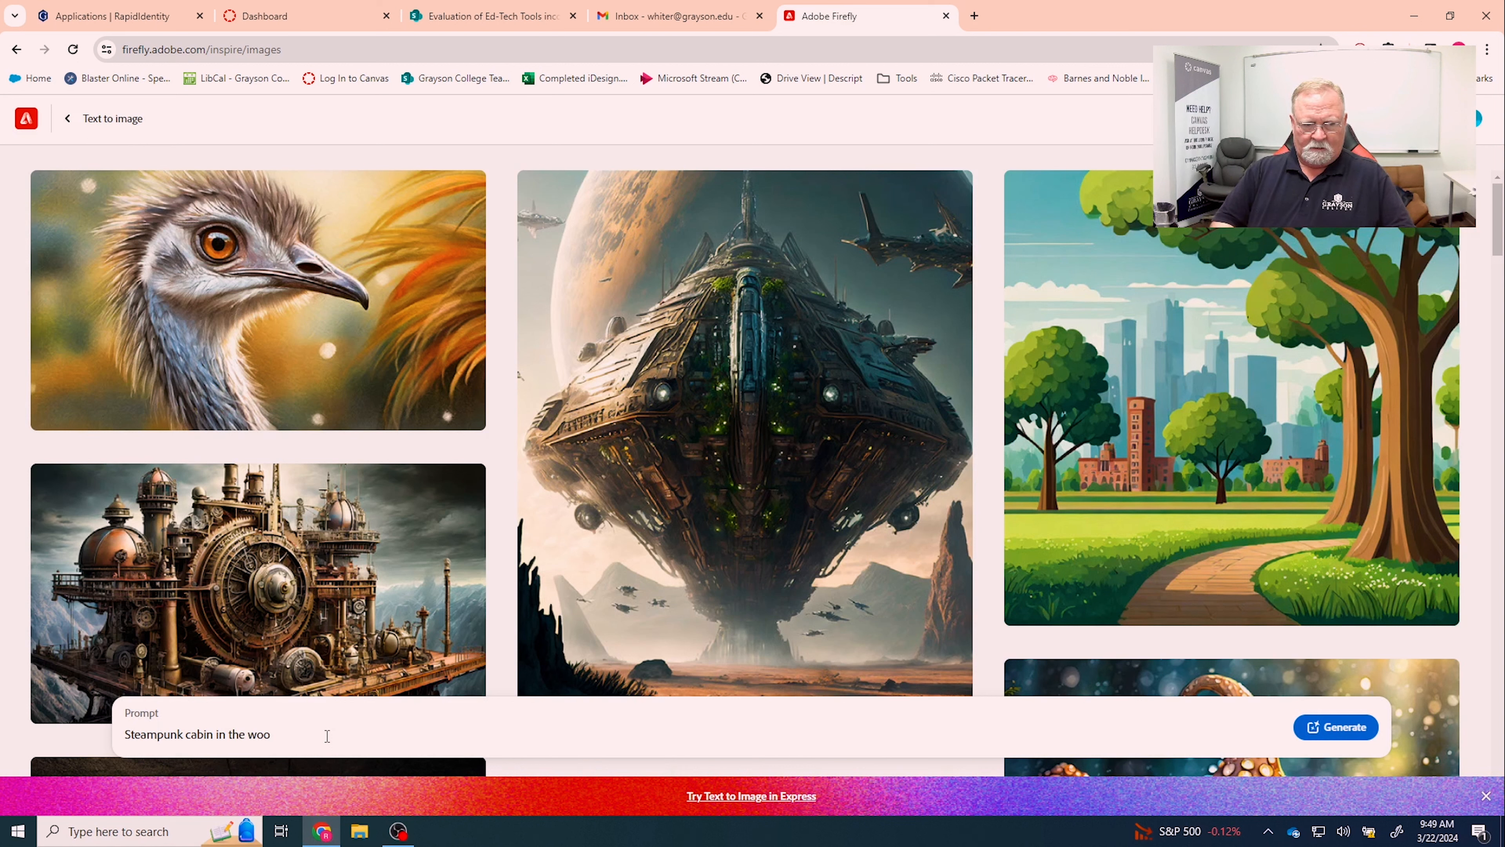
pyautogui.press('BackSpace')
pyautogui.press('BackSpace')
pyautogui.write('a fantasy forest.')
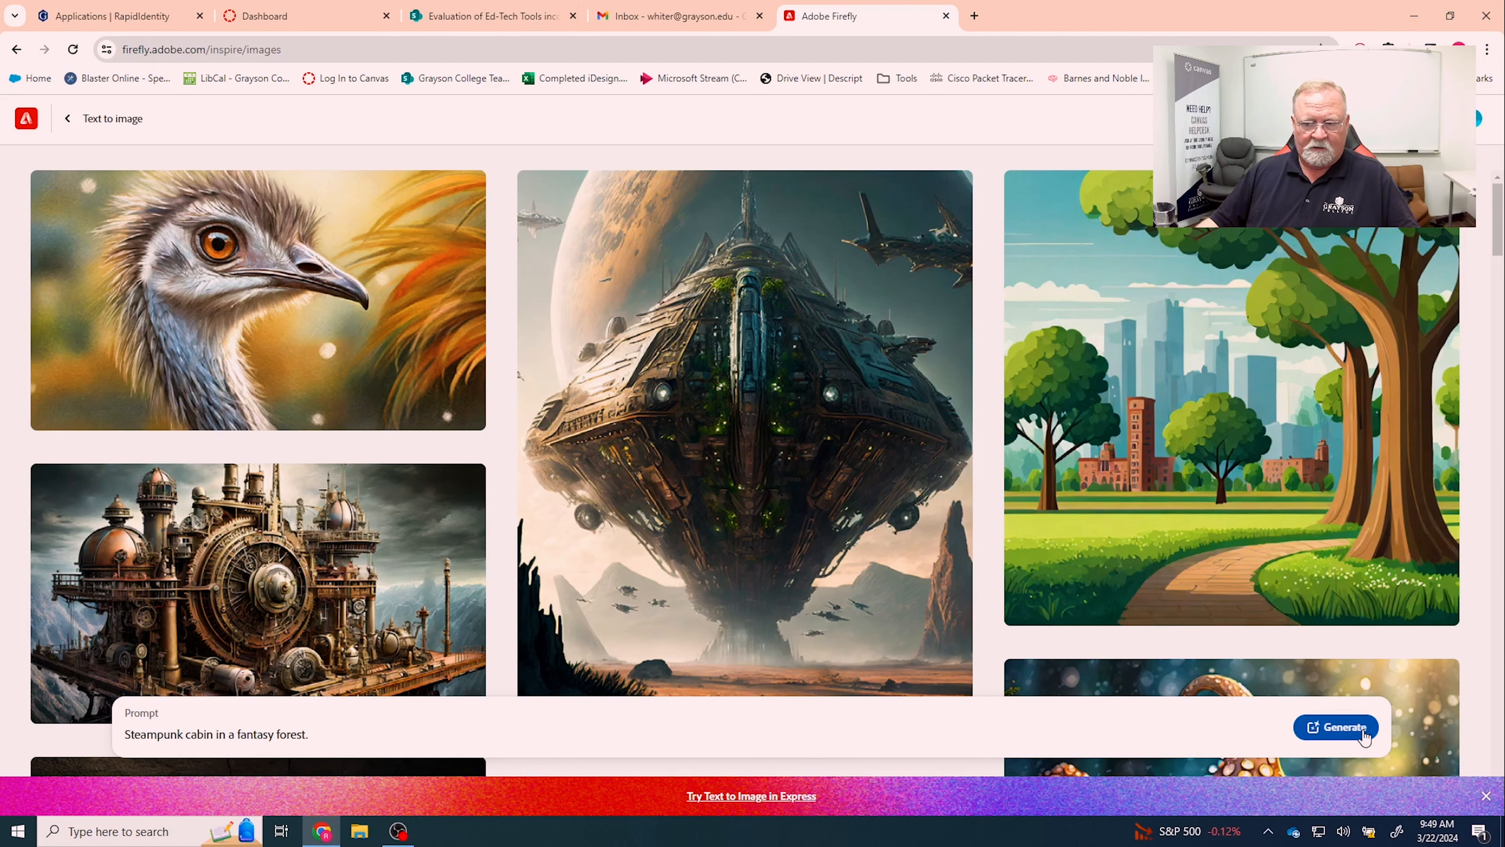
pyautogui.click(1342, 733)
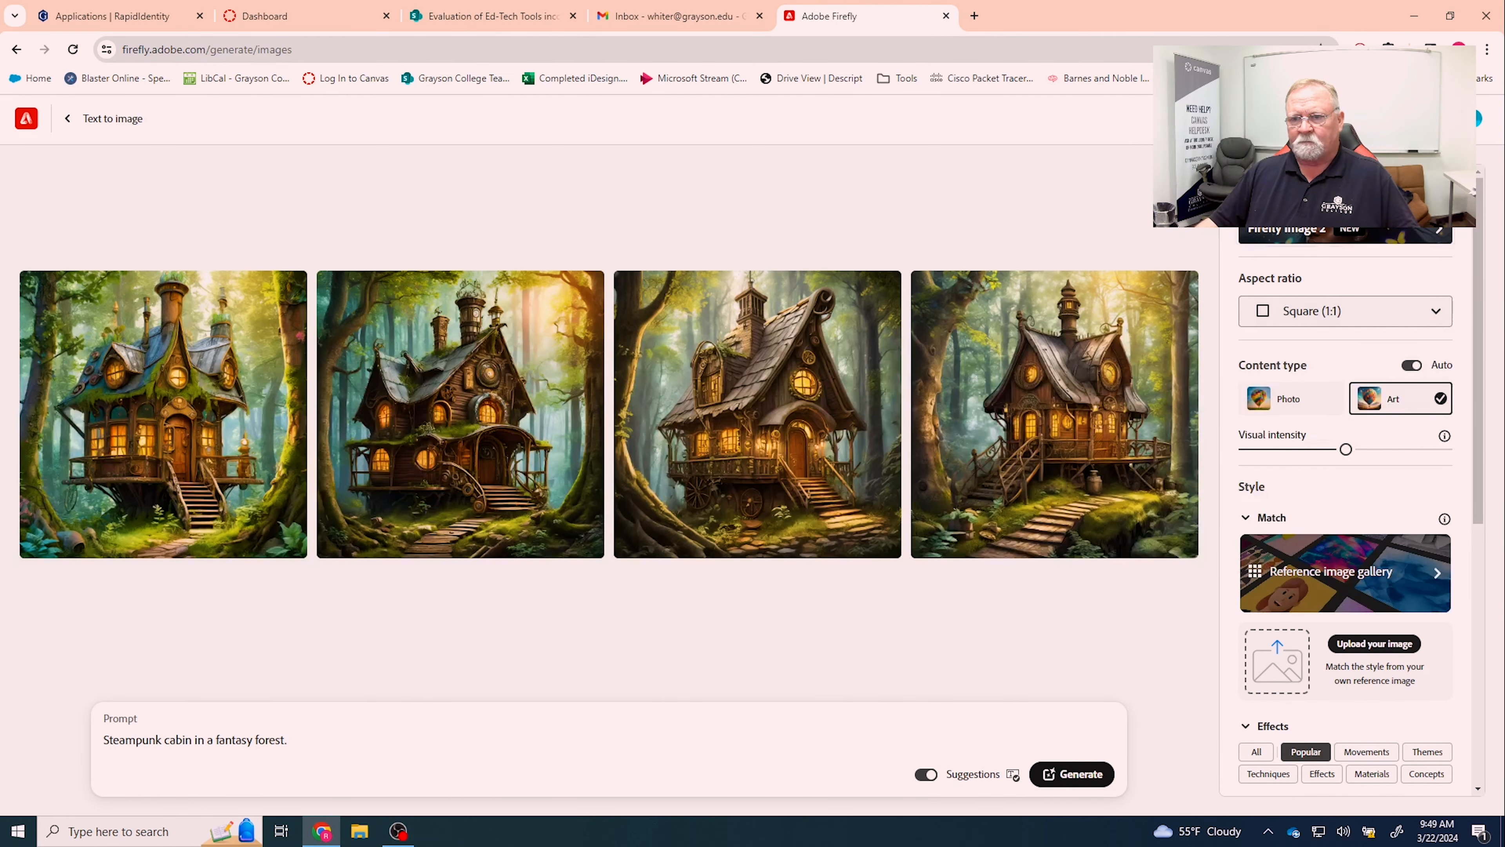
# Examine the model versions, the style, effects, colour, lighting and composition options, and the four generated cabin images.
pyautogui.click(1405, 232)
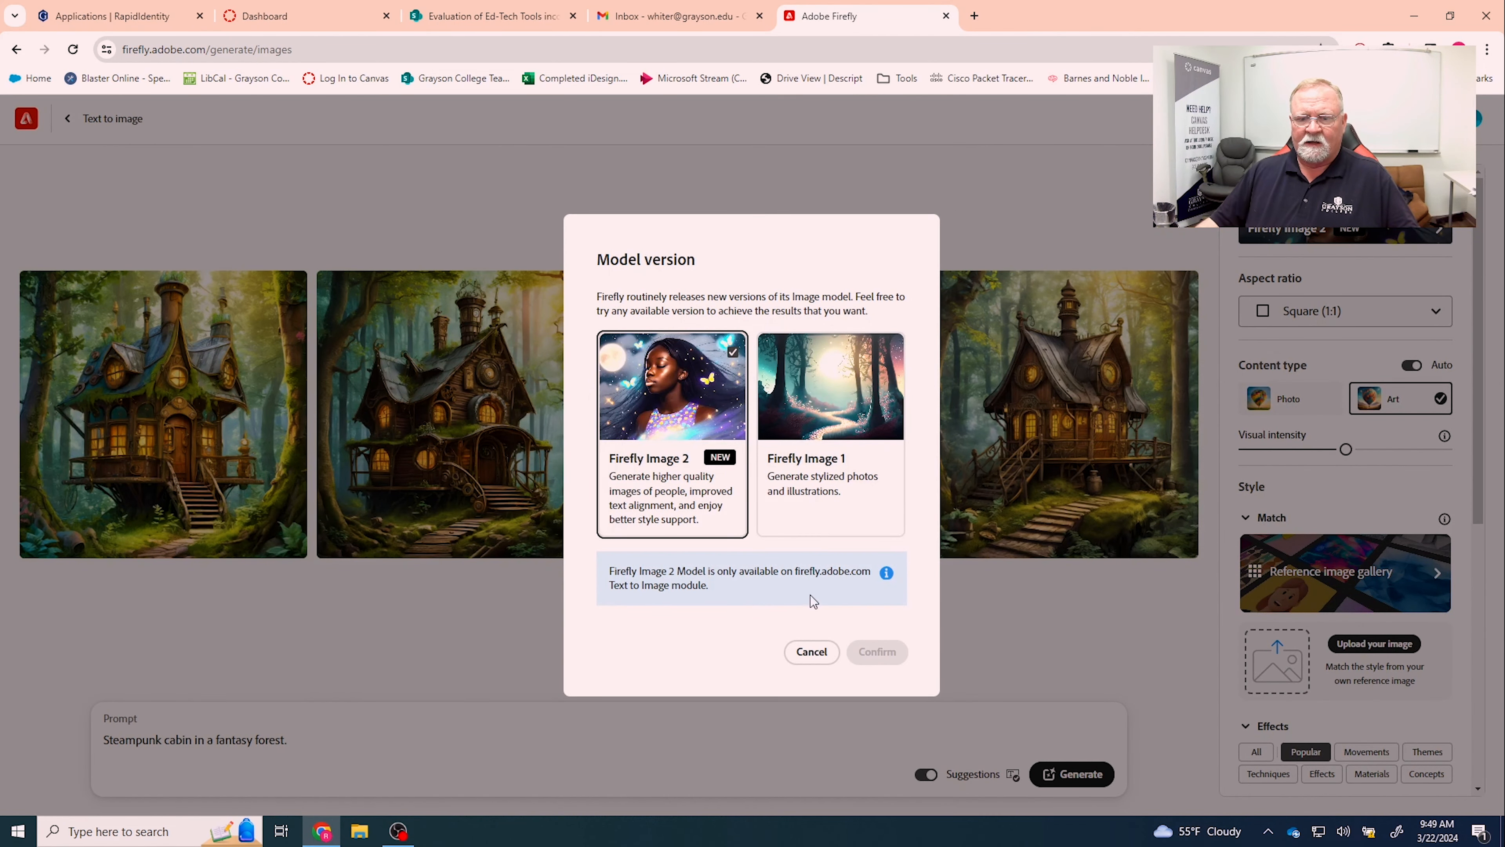
pyautogui.click(812, 651)
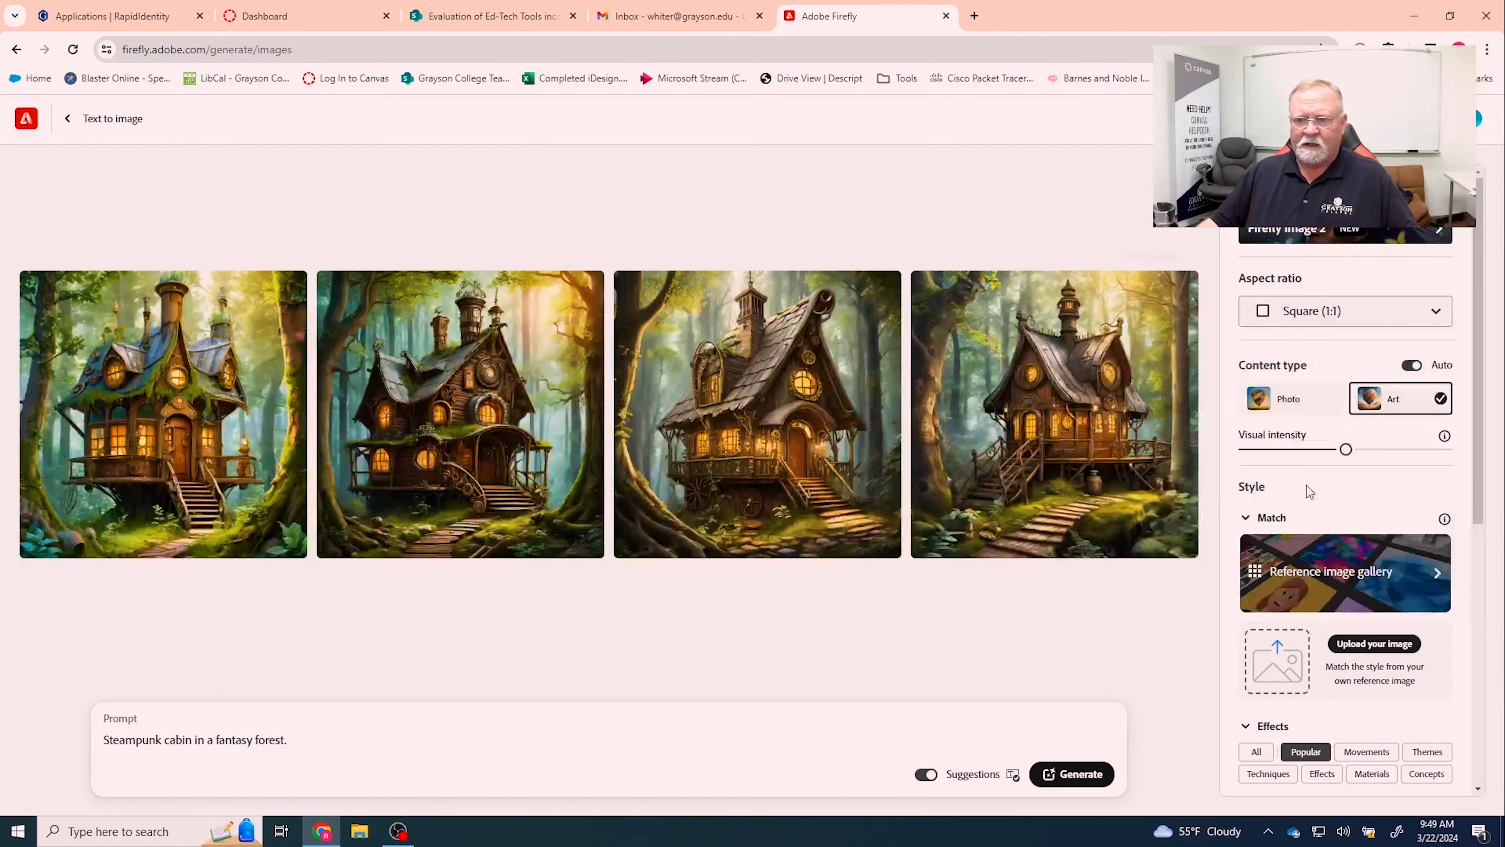
pyautogui.scroll(-1, 1401, 618)
pyautogui.scroll(-3, 1401, 618)
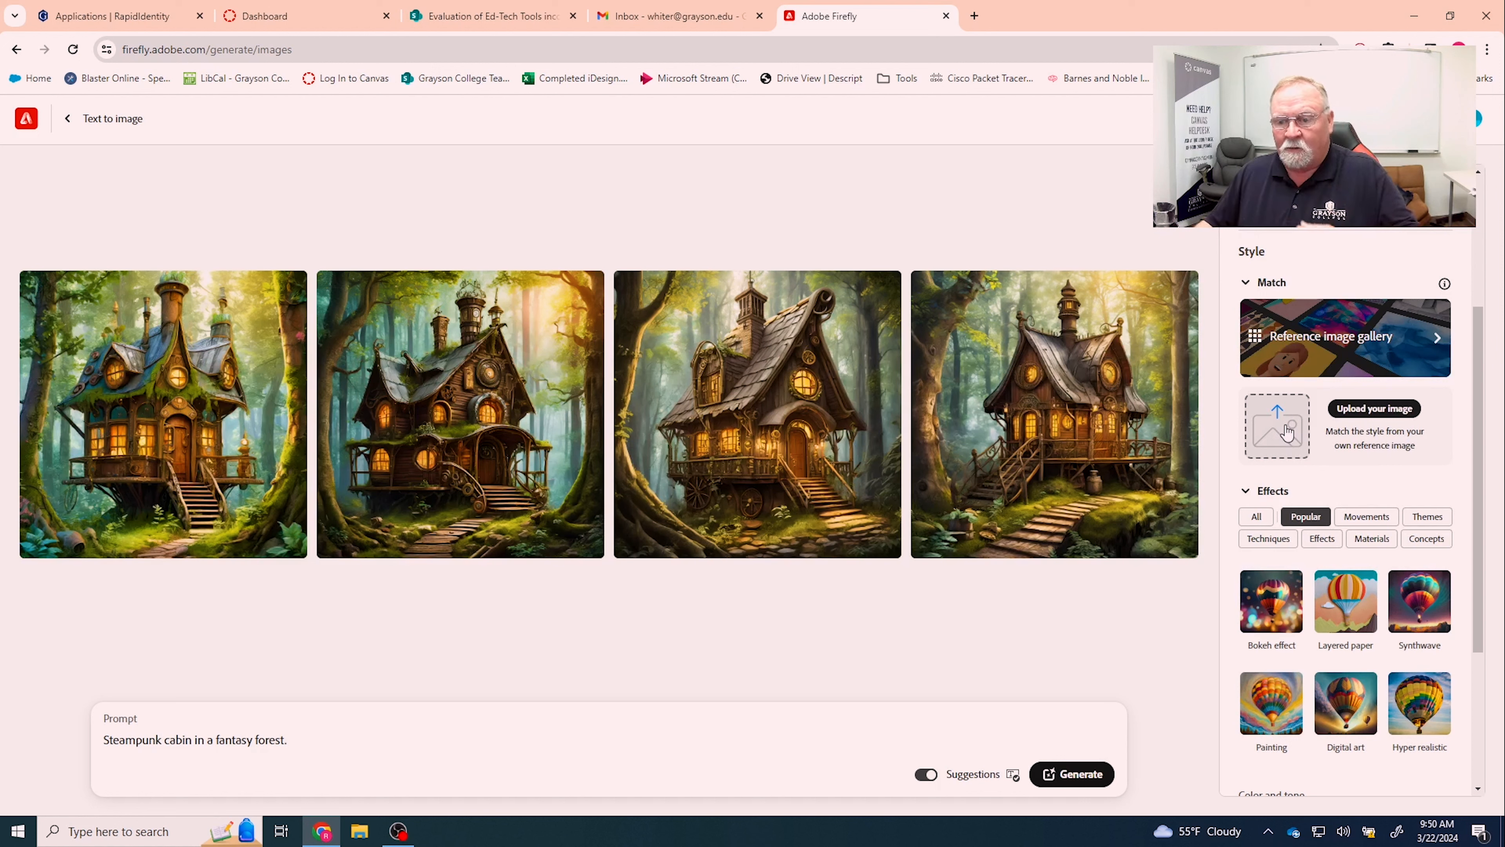
pyautogui.scroll(-3, 1286, 433)
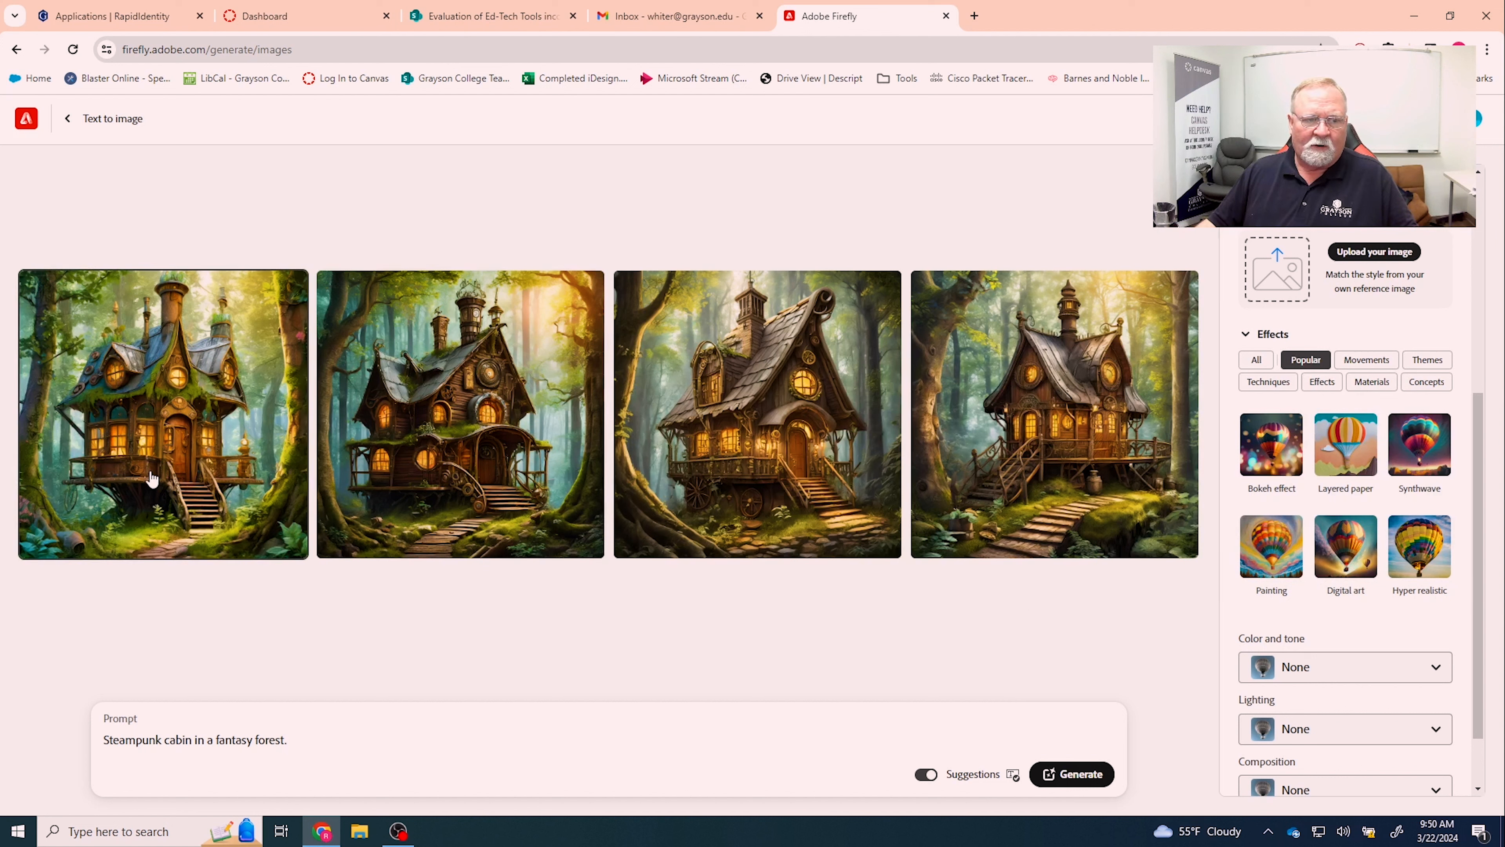
pyautogui.moveTo(153, 472)
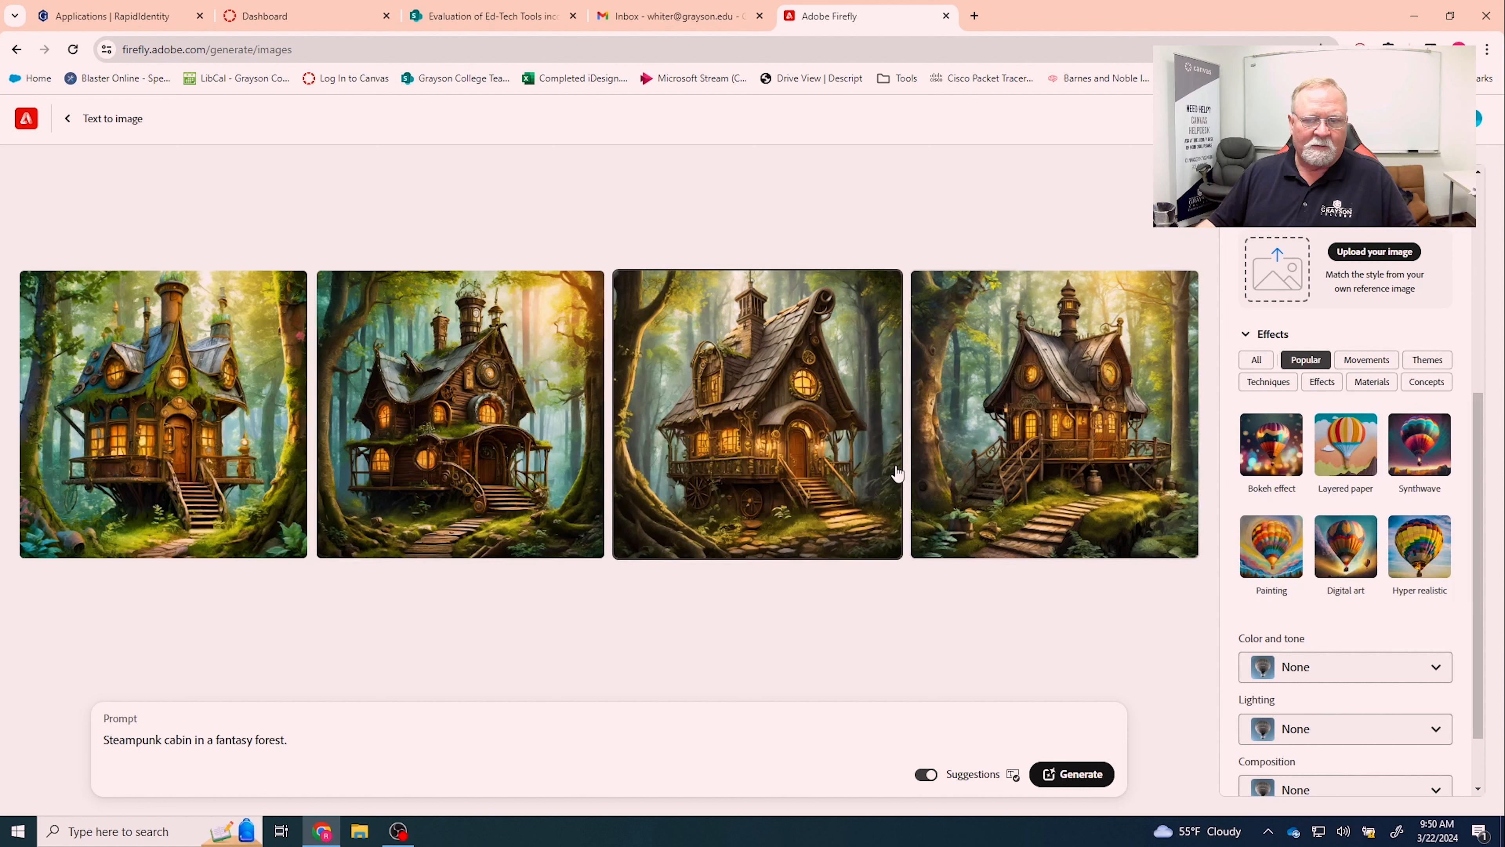
pyautogui.moveTo(1049, 469)
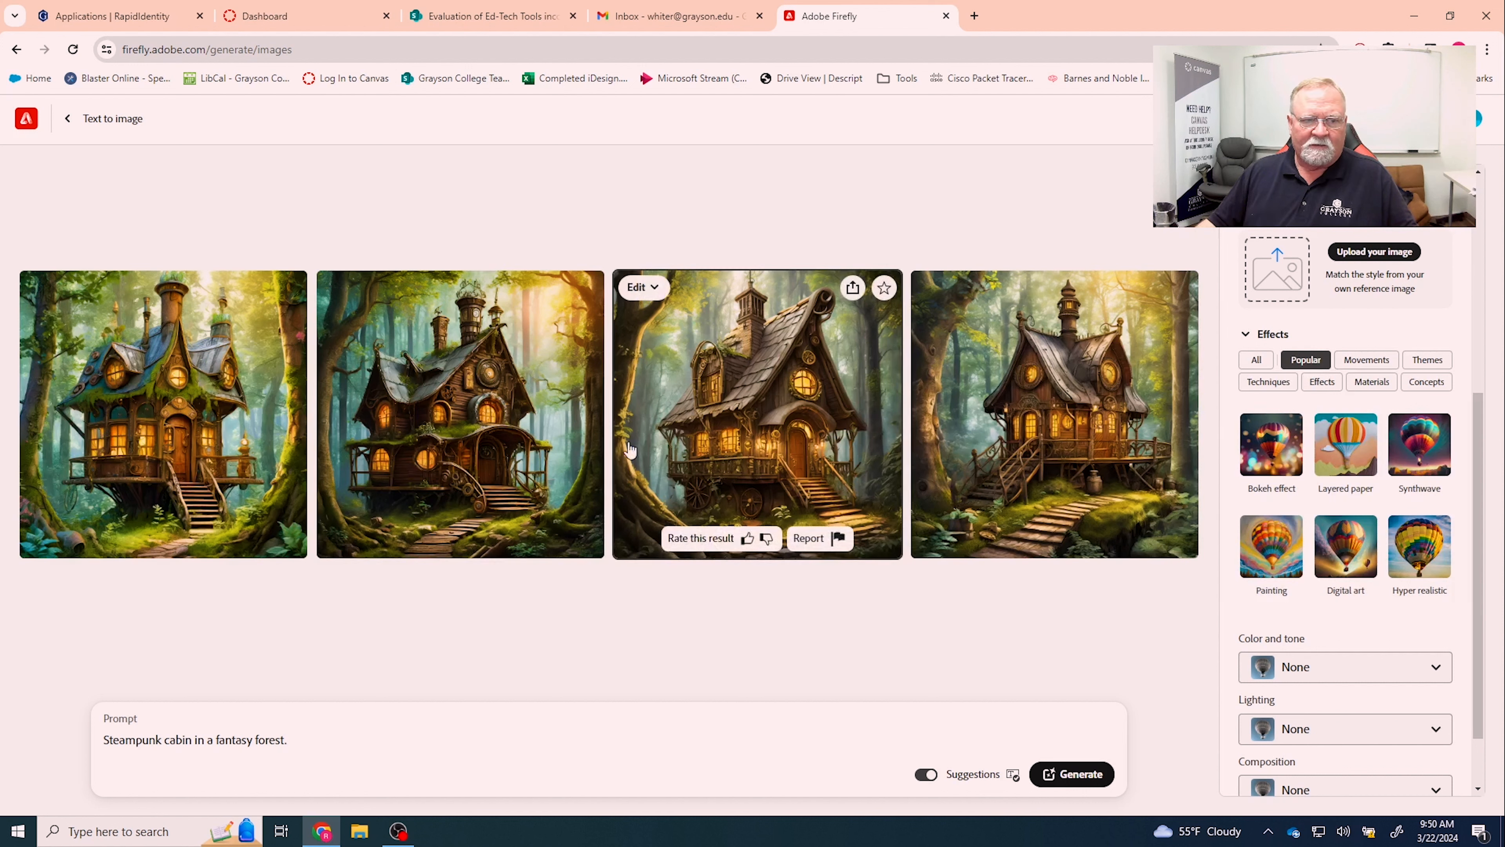
pyautogui.moveTo(297, 439)
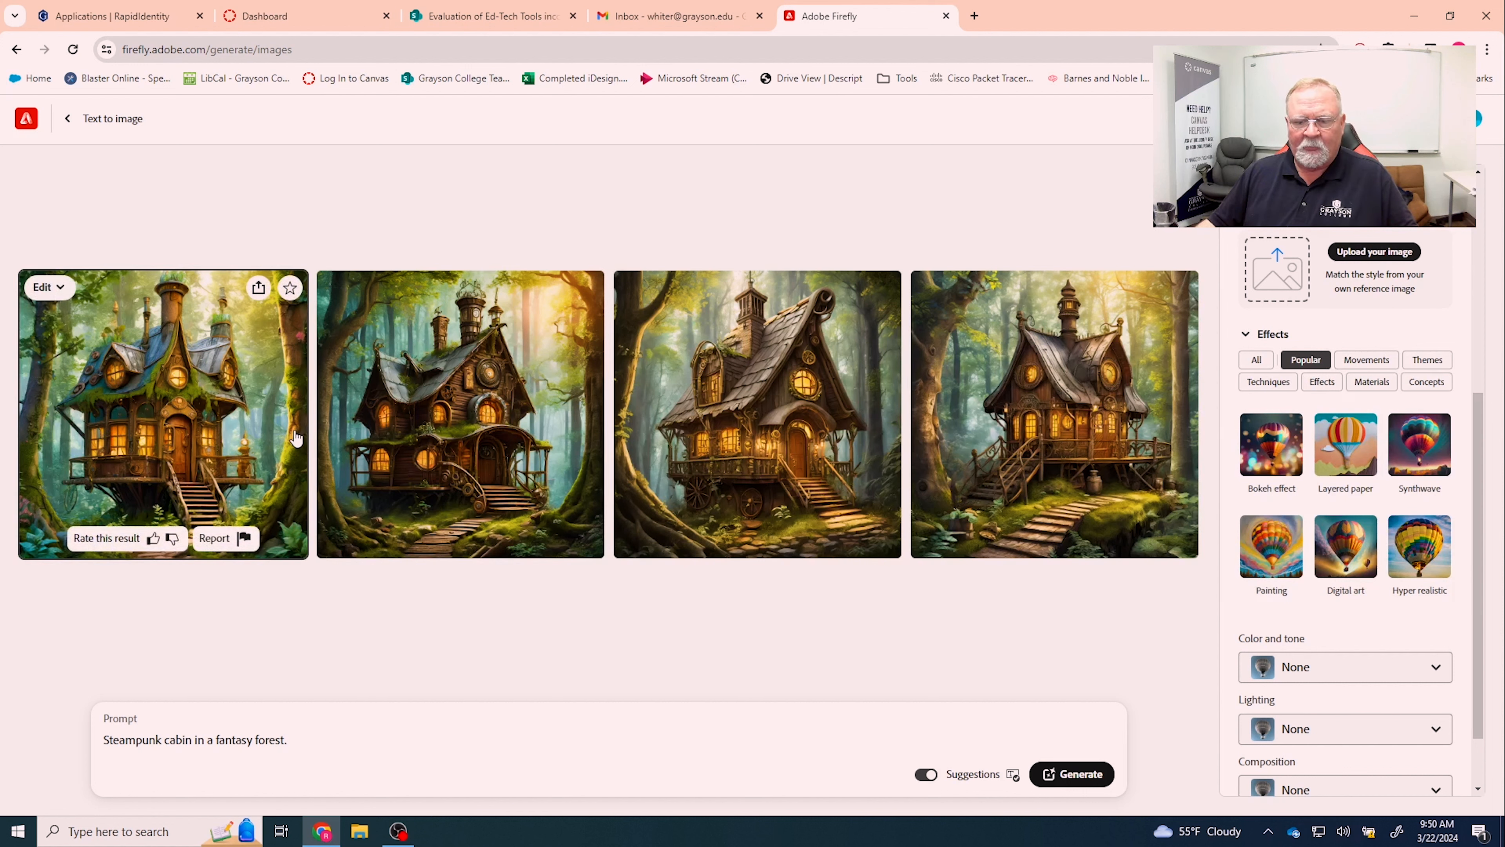
# Append "Add an elf in the foreground." to the prompt and regenerate the images.
pyautogui.click(325, 736)
pyautogui.write('Add an elf in the foreground.')
pyautogui.click(1071, 774)
# Check the fourth cabin image's editing options and download that image, accepting the AI transparency notice with "Don't show this again" left off.
pyautogui.click(943, 288)
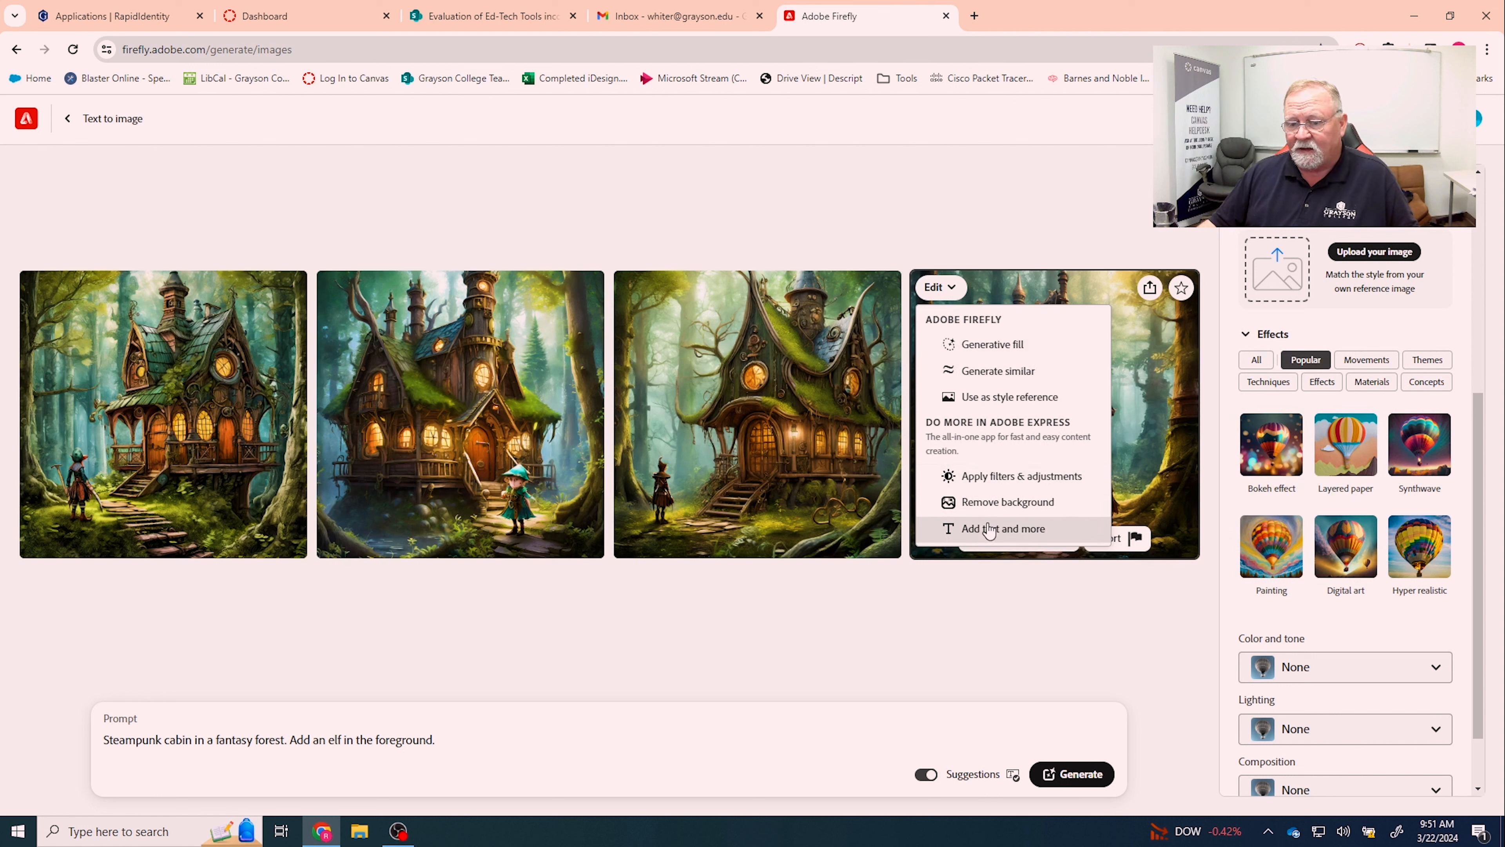
pyautogui.click(867, 612)
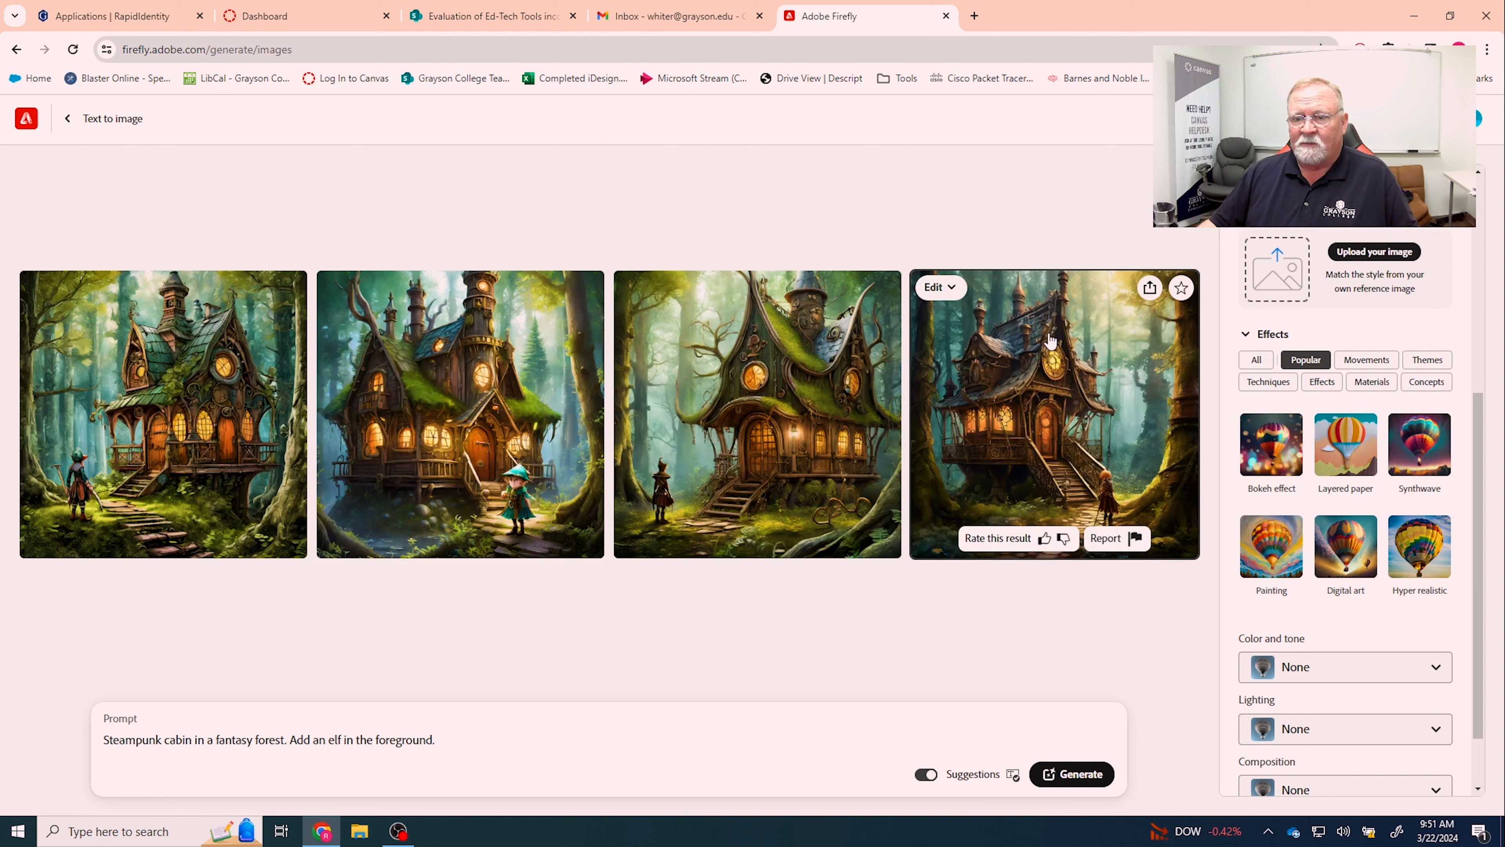
pyautogui.click(1149, 290)
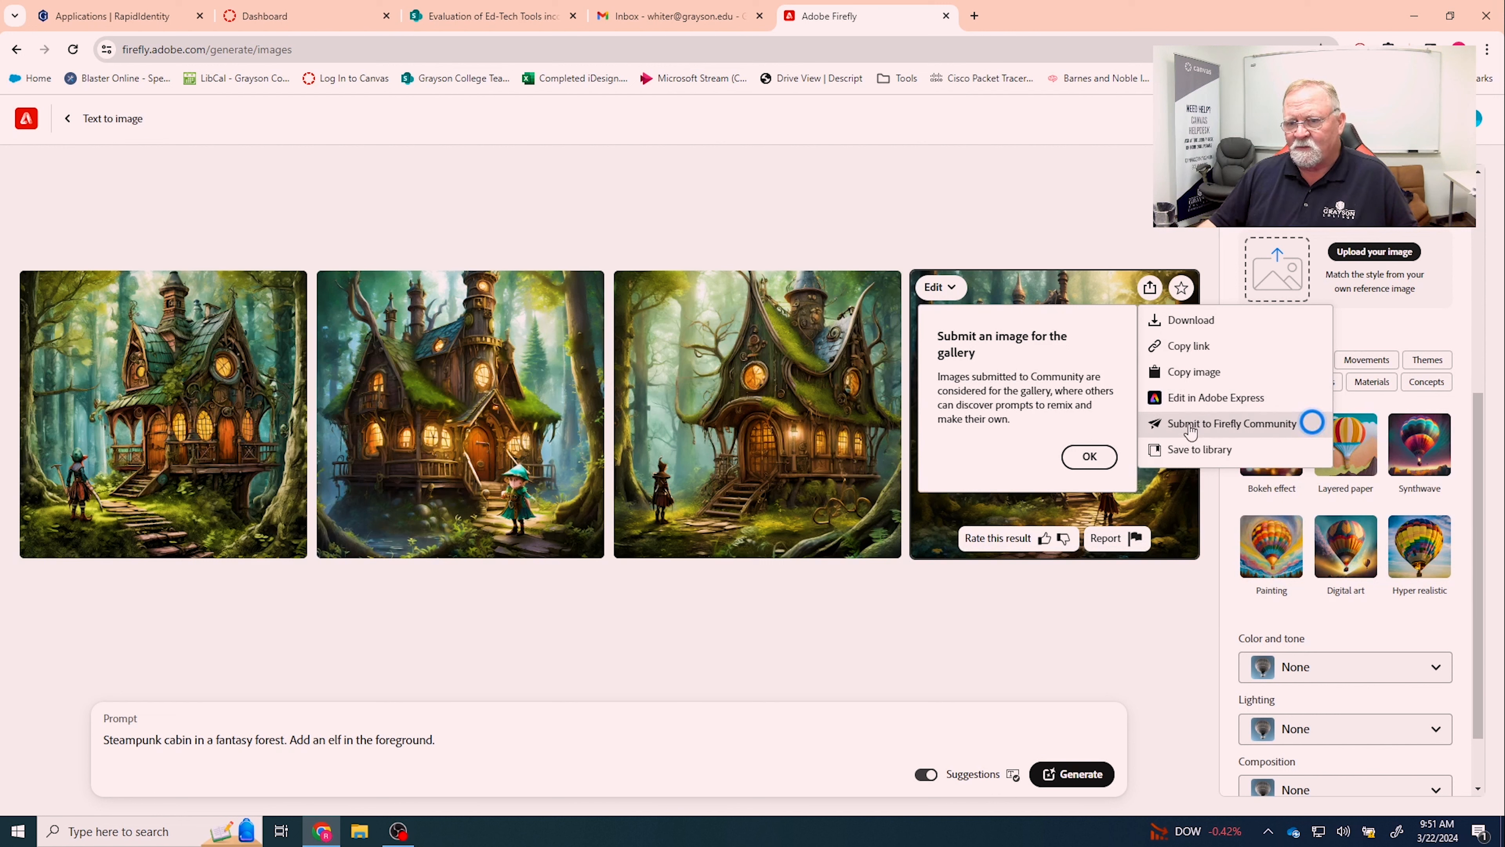
pyautogui.click(1191, 321)
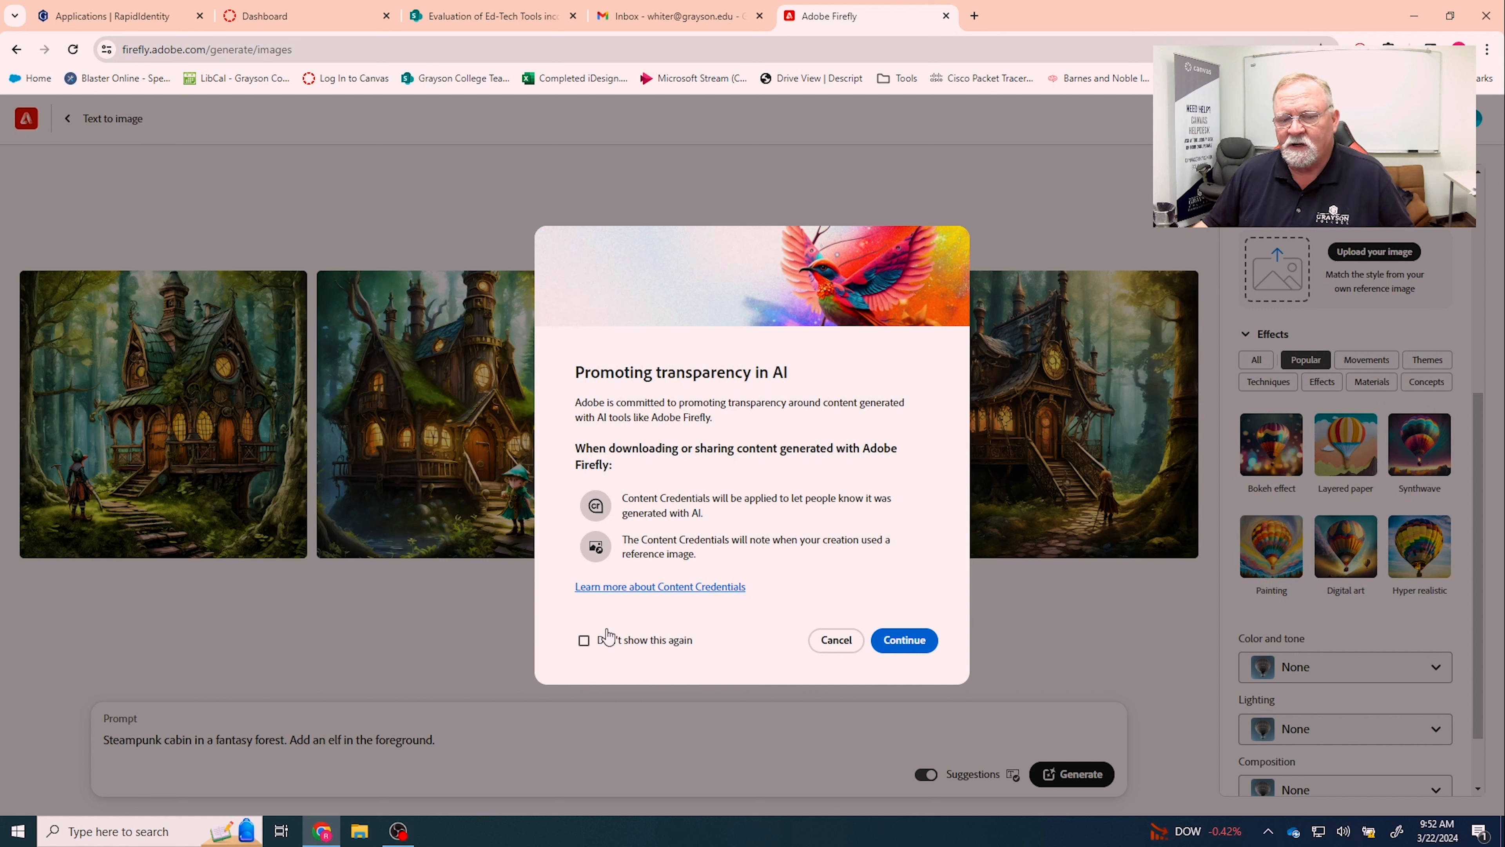
pyautogui.click(585, 640)
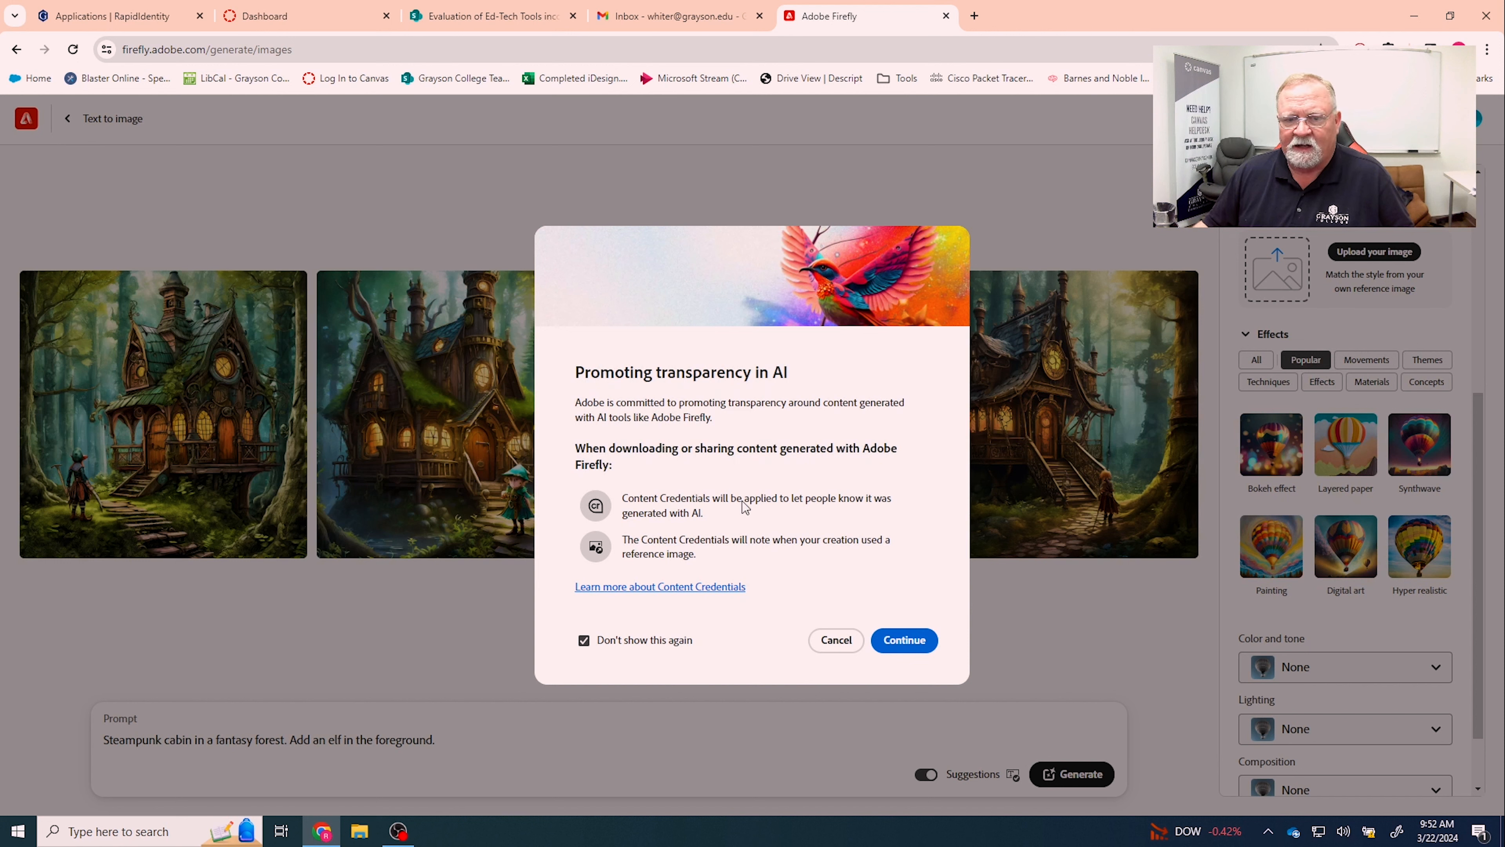
pyautogui.click(585, 642)
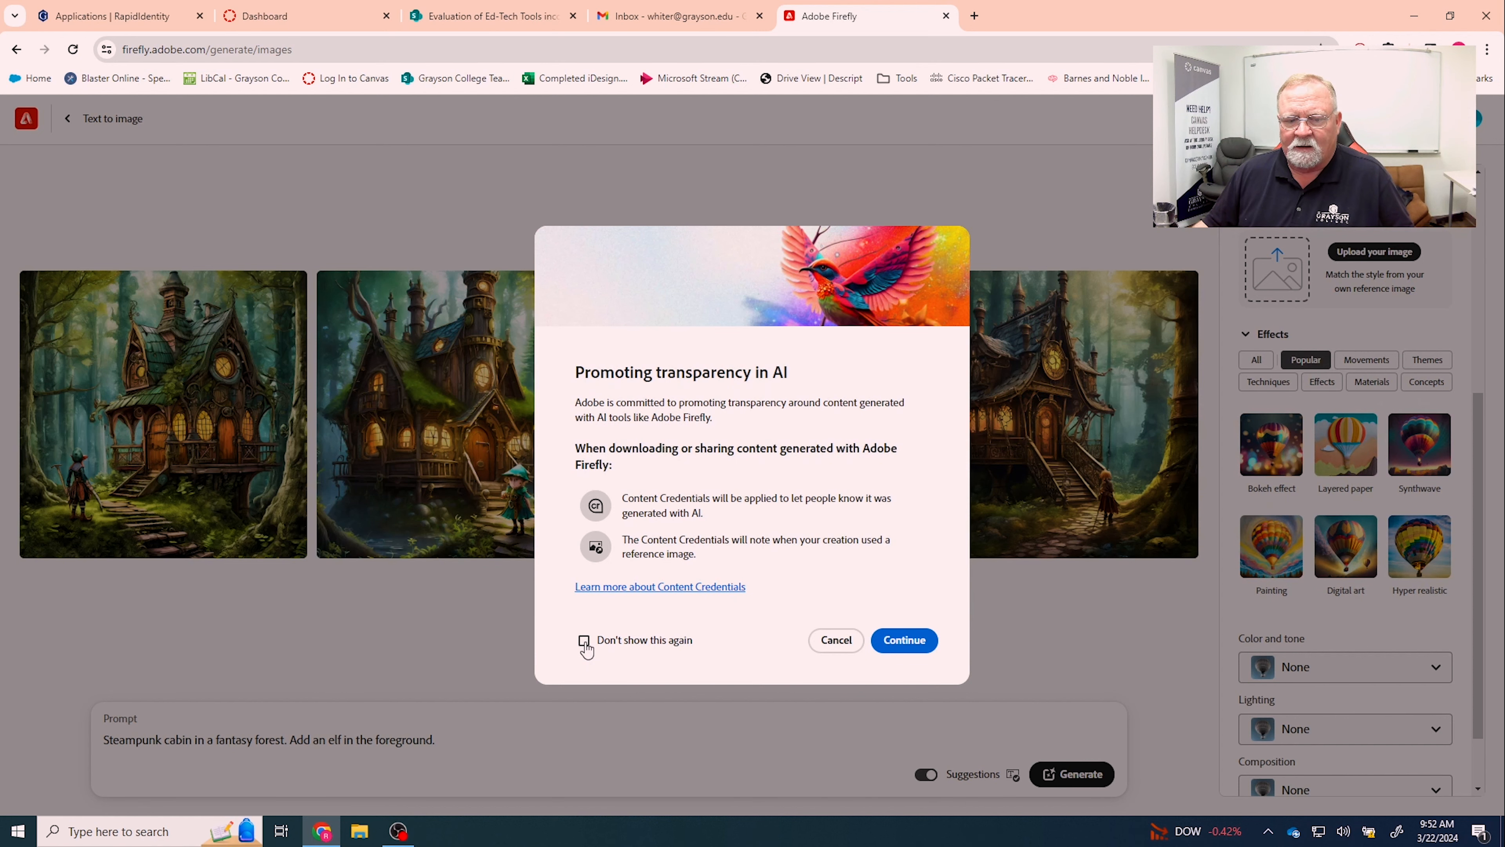
pyautogui.click(907, 642)
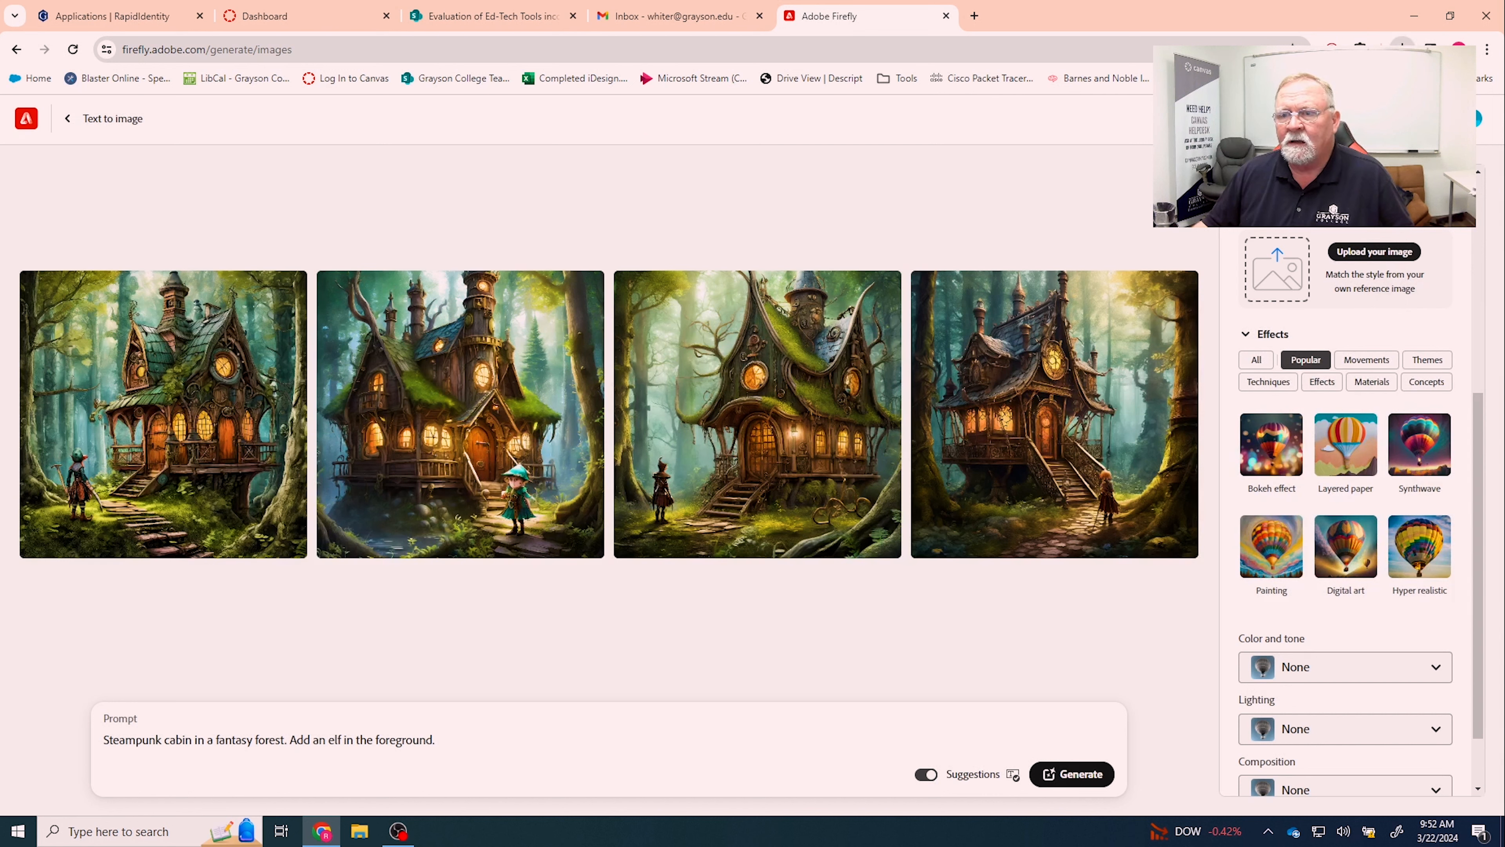
# Open the downloaded cabin image in the photo viewer and zoom in to 121% to inspect its detail.
pyautogui.click(1366, 100)
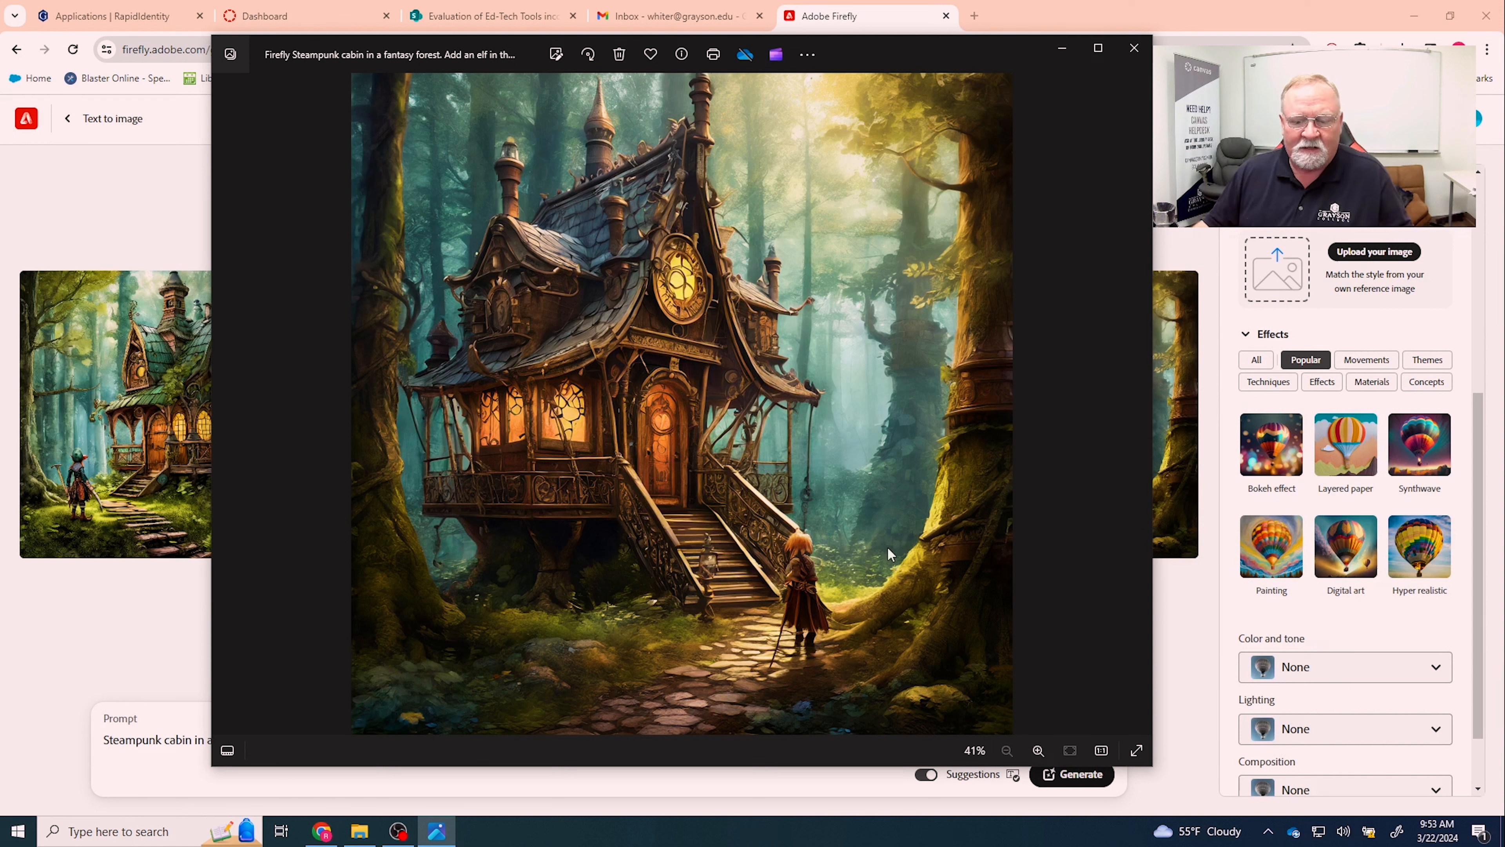
pyautogui.click(1038, 751)
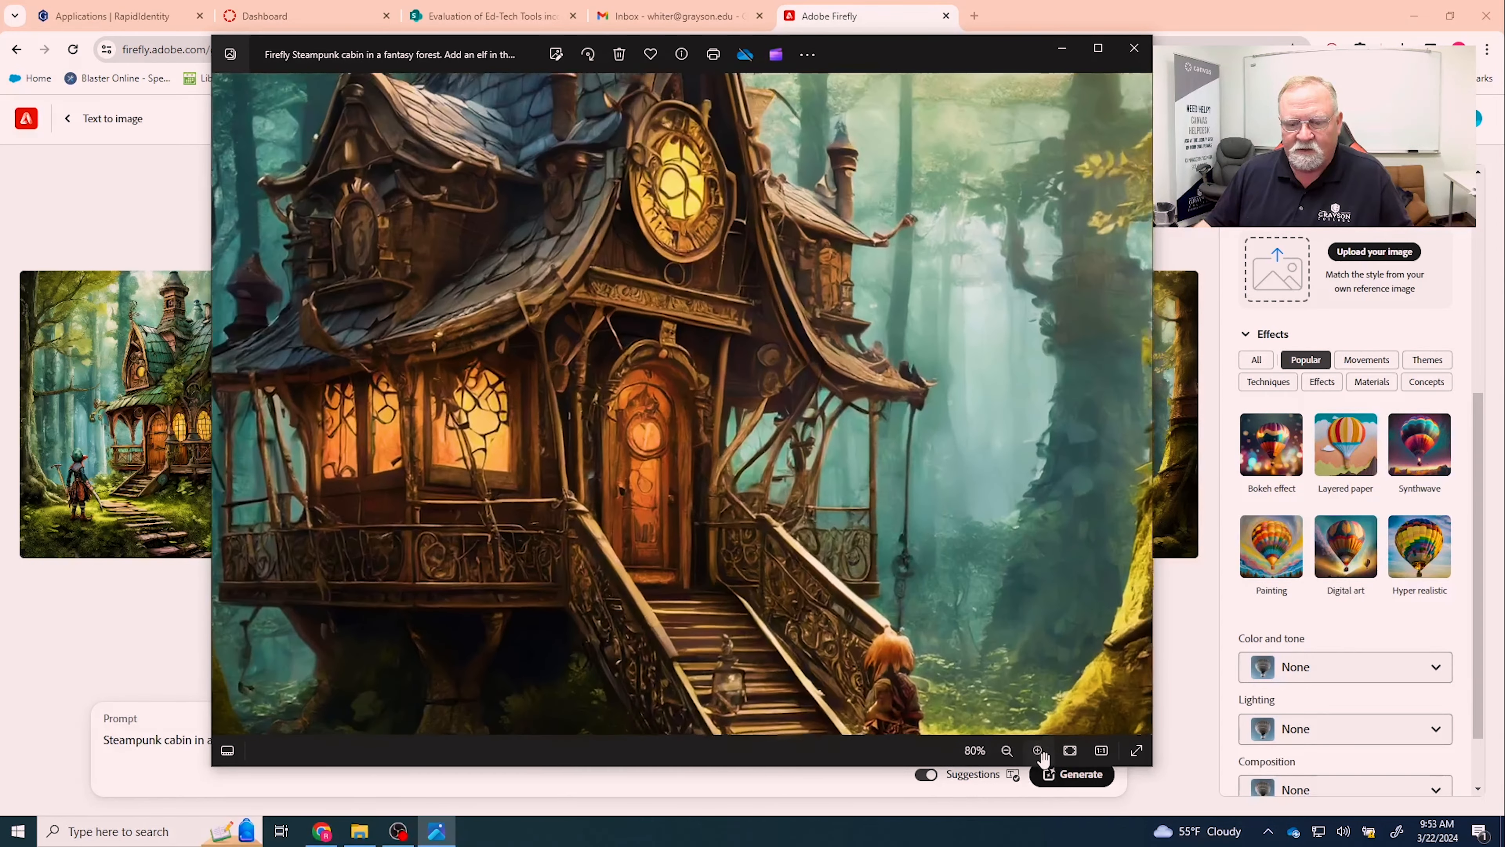
pyautogui.click(1038, 750)
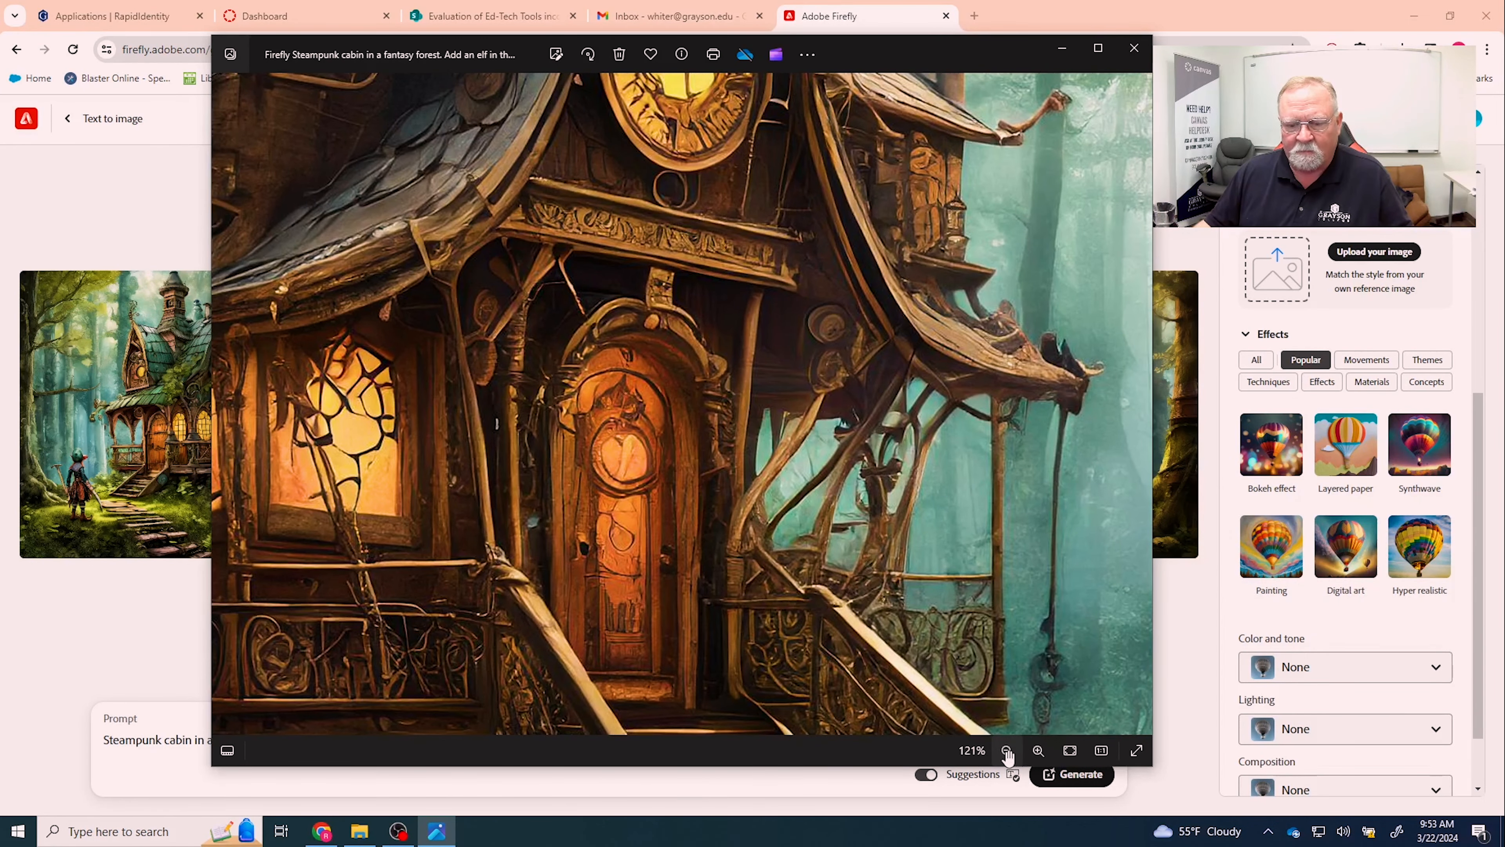